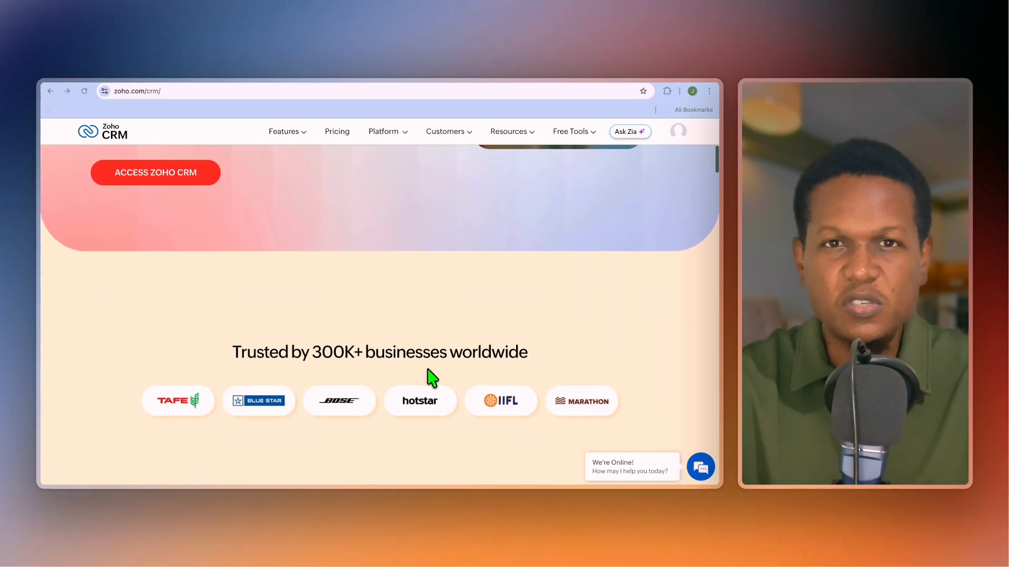
Look through the Zoho CRM product page, including the Zia Agents and Teamspaces sections.
scroll(431, 377, "down", 2)
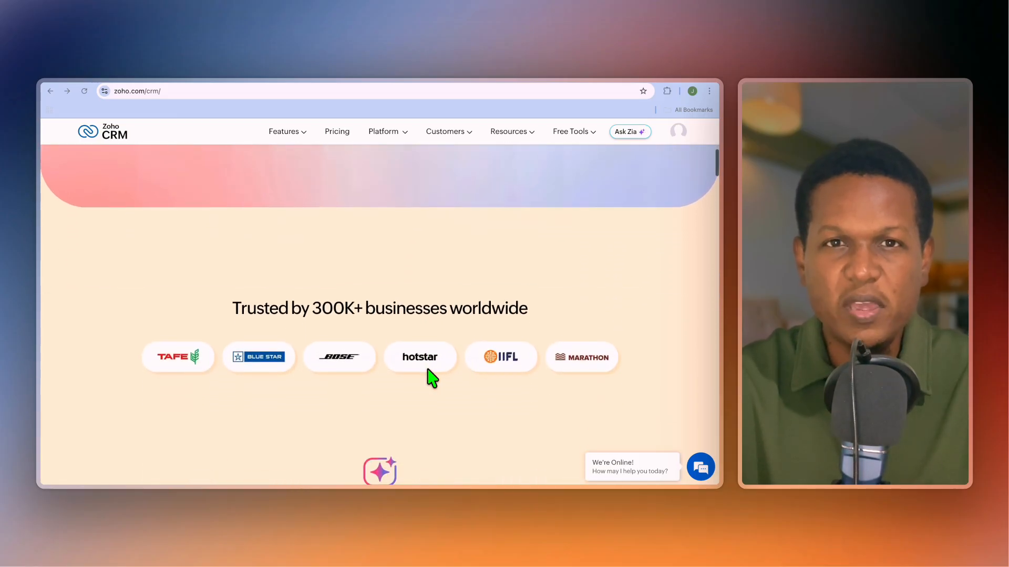
scroll(432, 377, "down", 5)
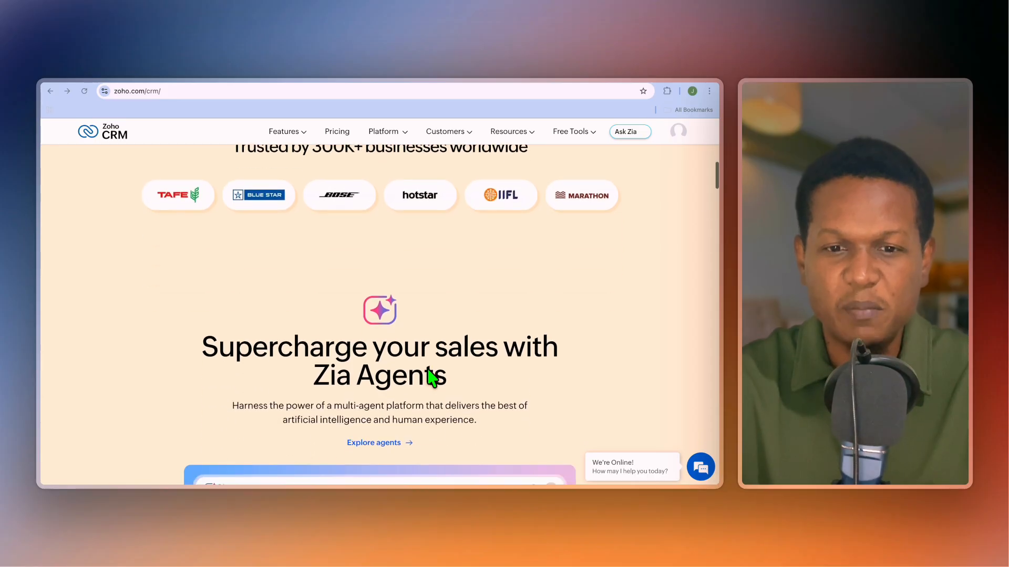
scroll(431, 378, "down", 4)
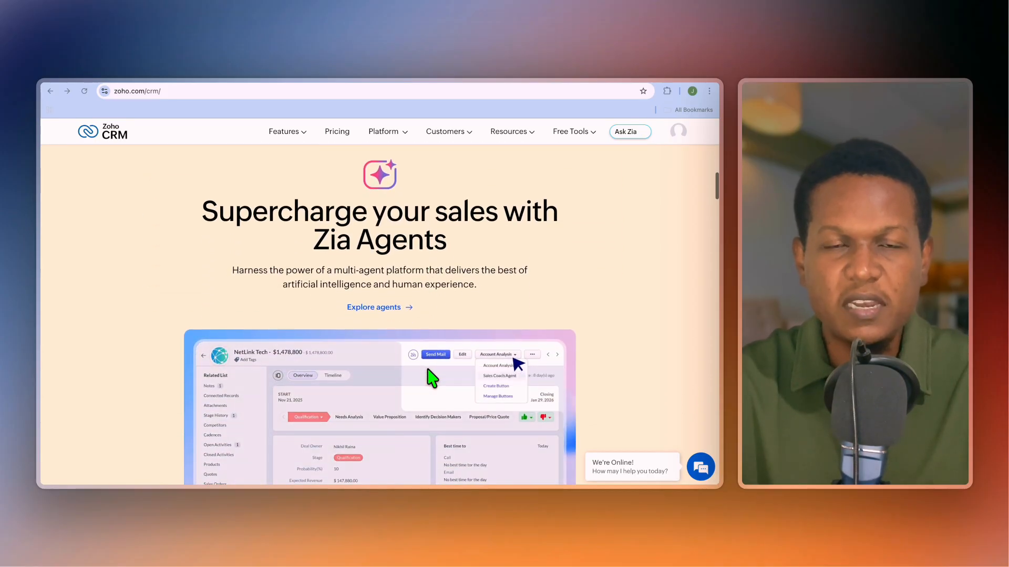
scroll(432, 377, "down", 4)
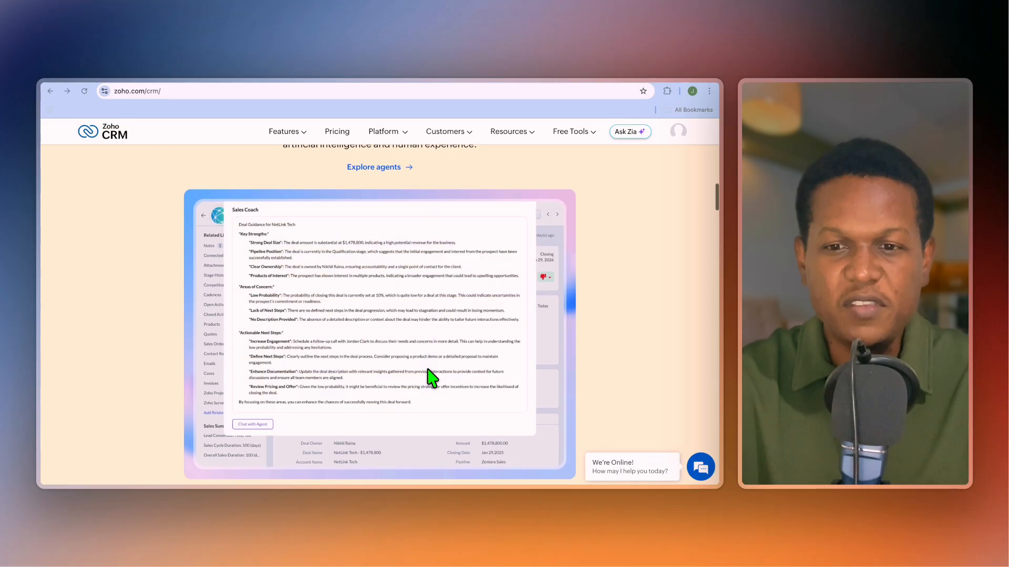
scroll(432, 377, "down", 3)
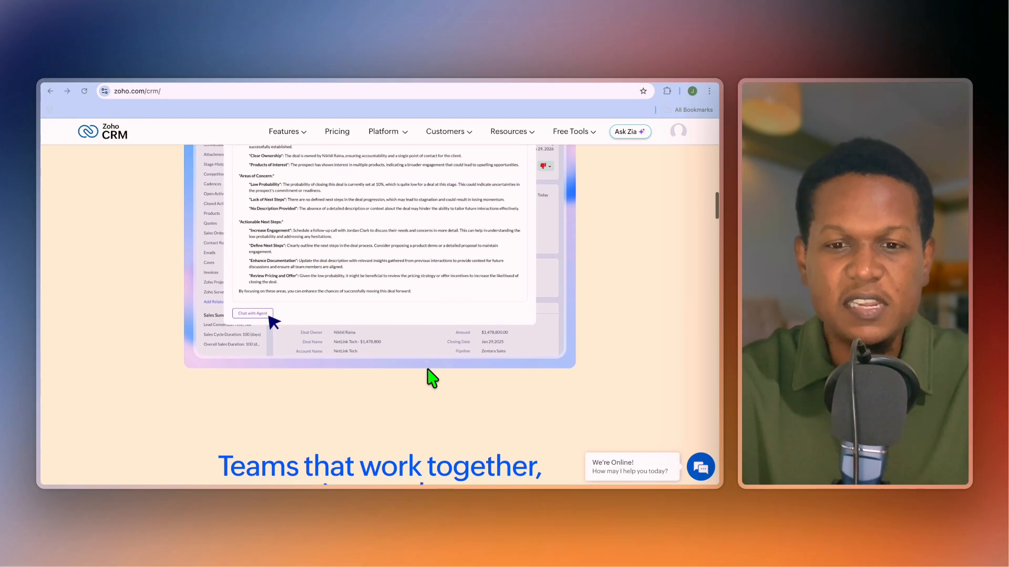
scroll(432, 377, "down", 3)
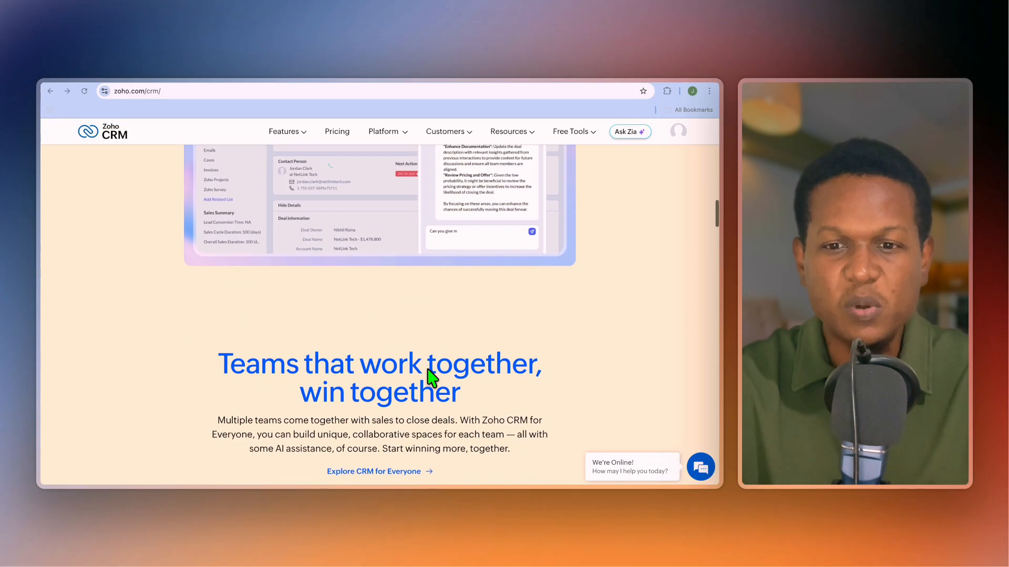
scroll(431, 378, "down", 3)
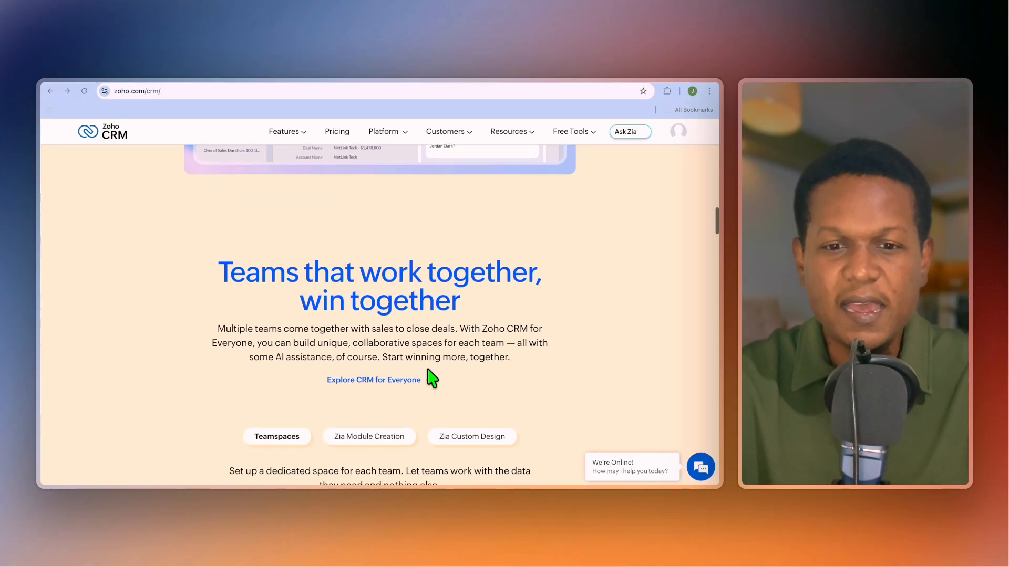
scroll(432, 377, "down", 1)
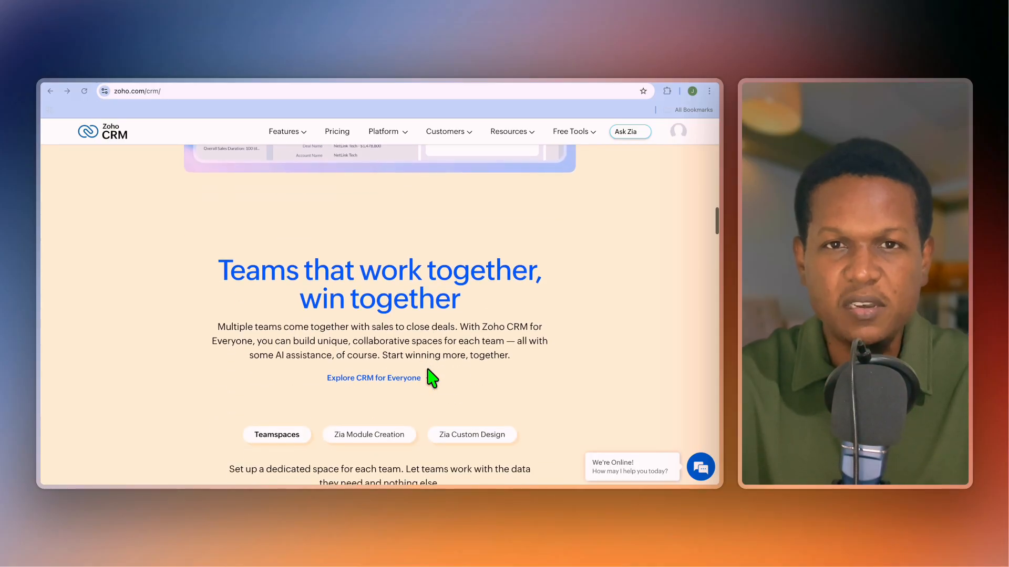
scroll(432, 377, "down", 5)
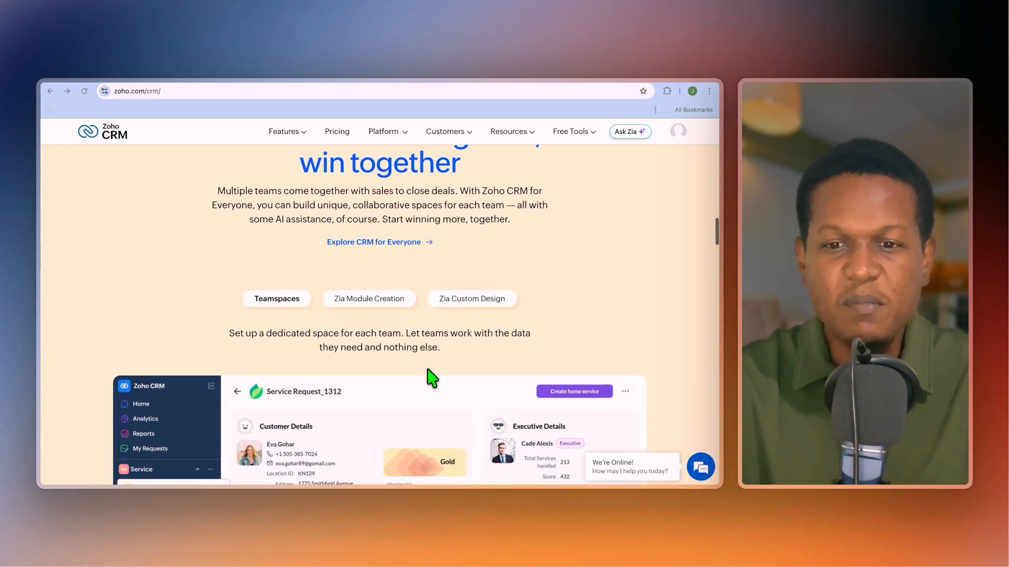
scroll(431, 377, "down", 1)
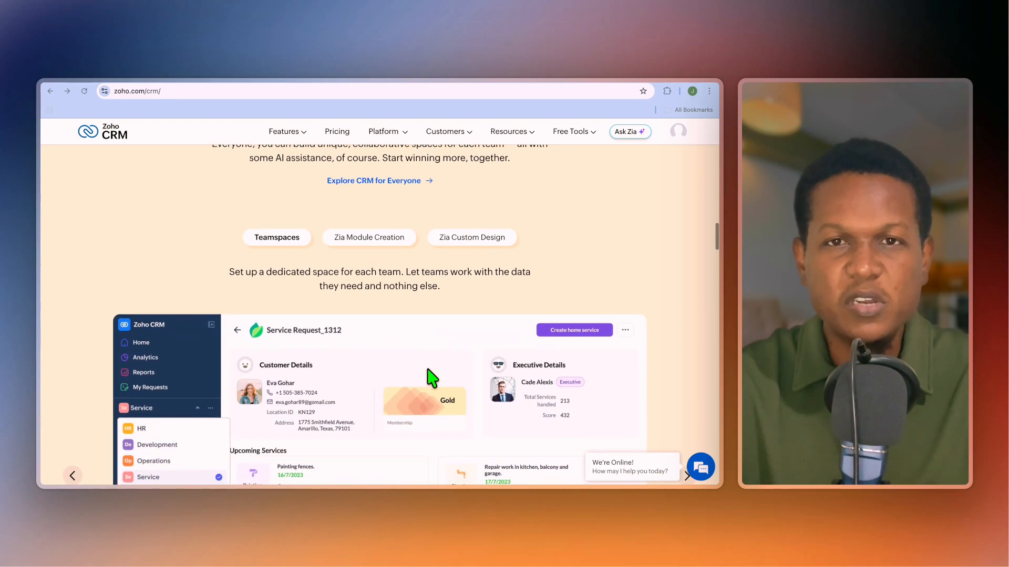
scroll(432, 377, "down", 3)
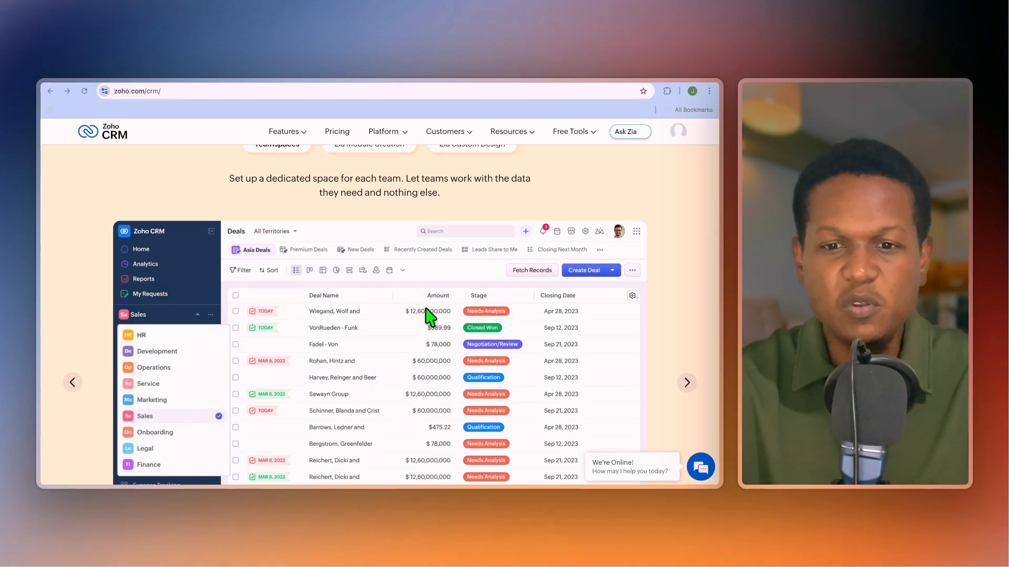
scroll(429, 319, "down", 1)
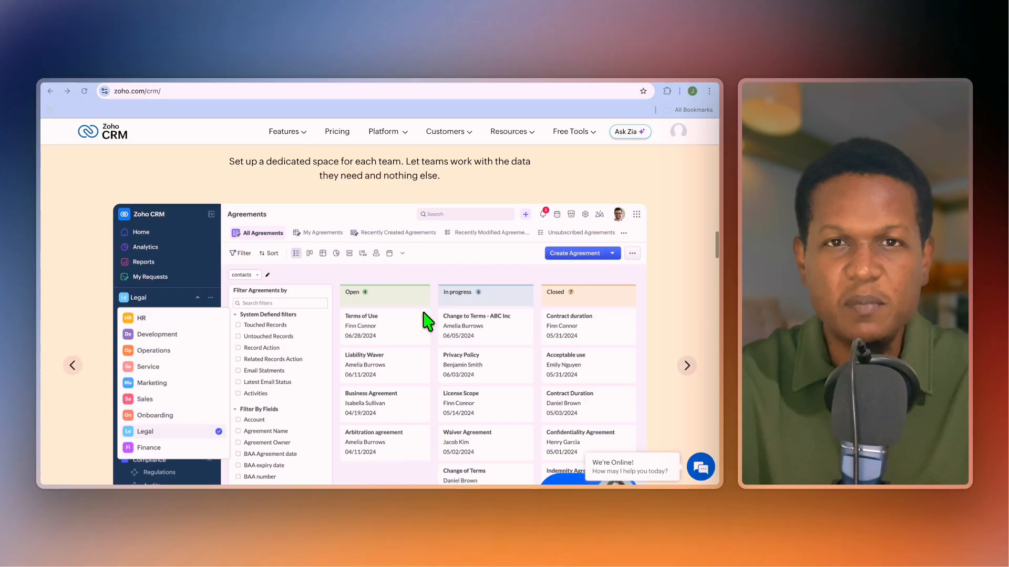
scroll(424, 313, "down", 1)
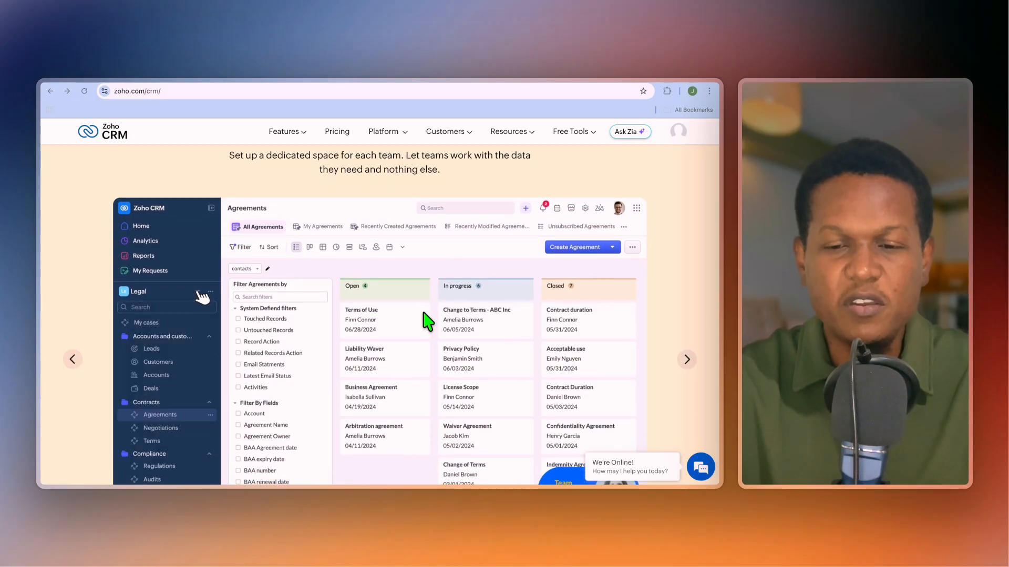
scroll(424, 313, "down", 1)
scroll(424, 313, "down", 2)
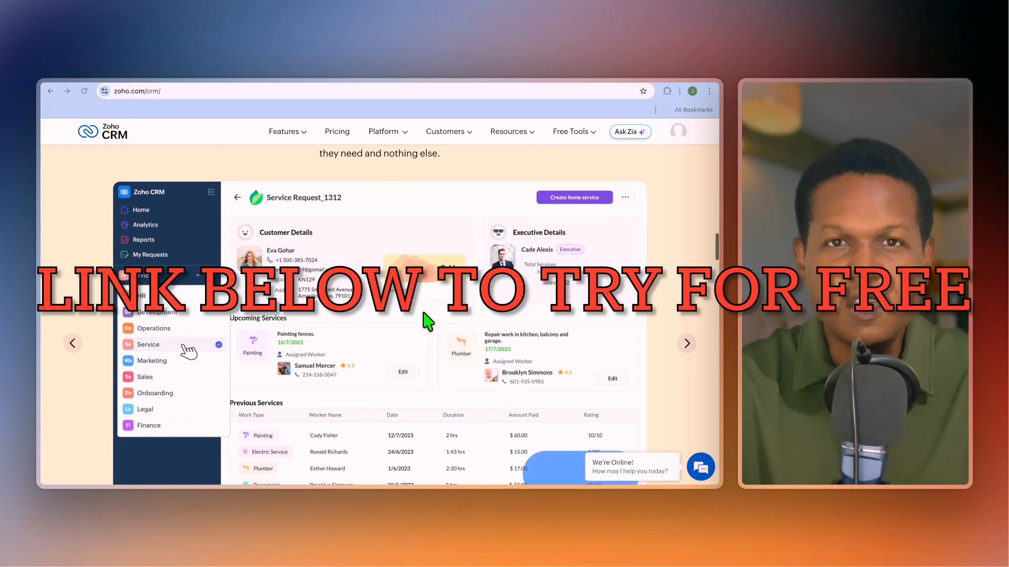
scroll(428, 320, "down", 1)
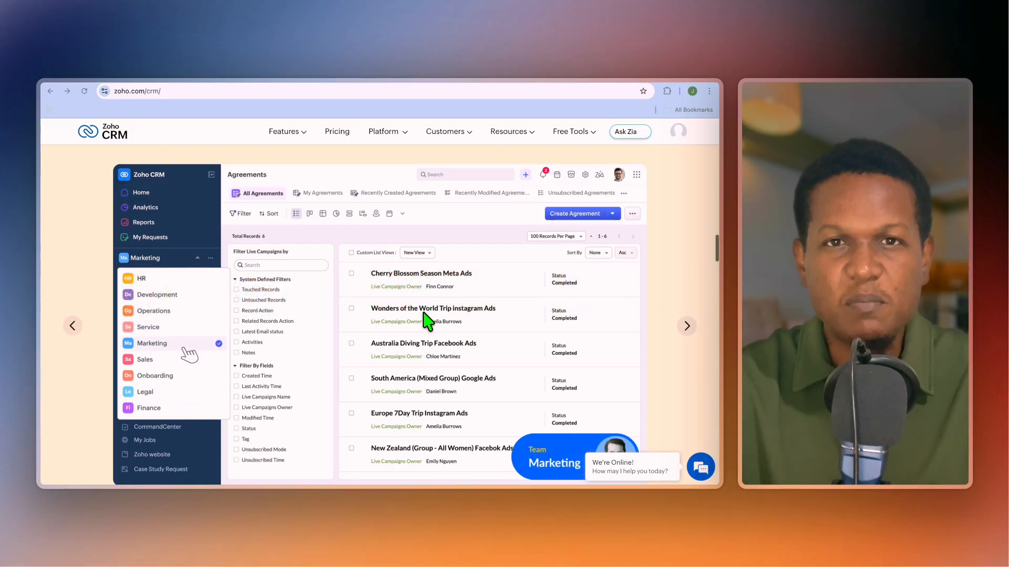
scroll(424, 312, "down", 3)
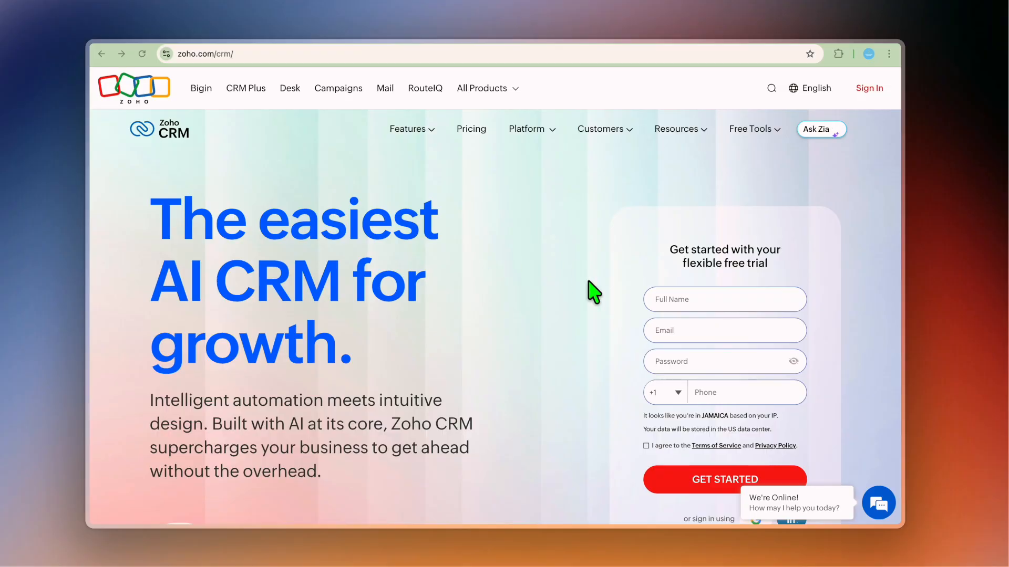
scroll(594, 292, "down", 1)
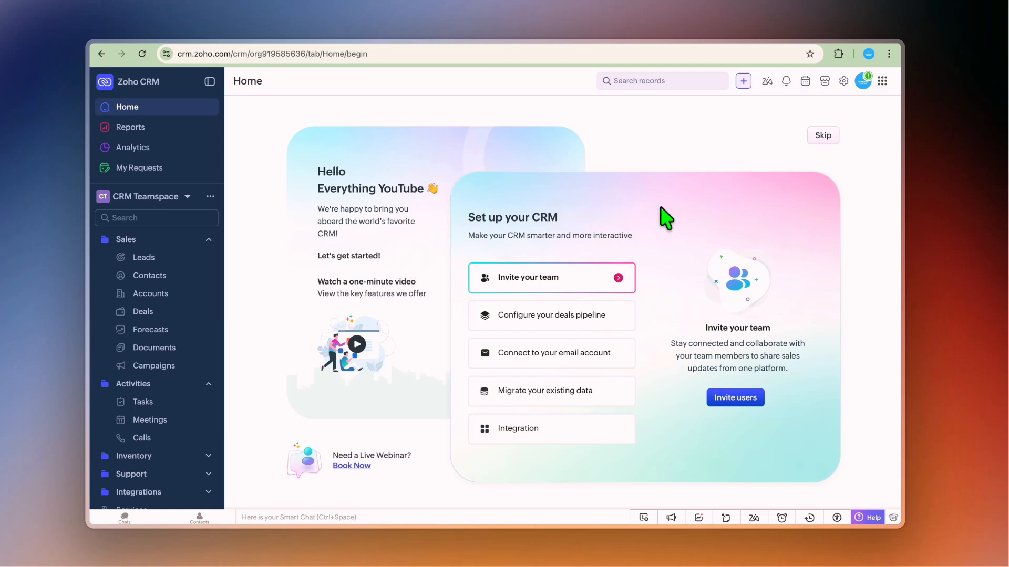
Review the company details in Company Settings, including the access URL, locale information and team licences, and return to the home page.
left_click(843, 81)
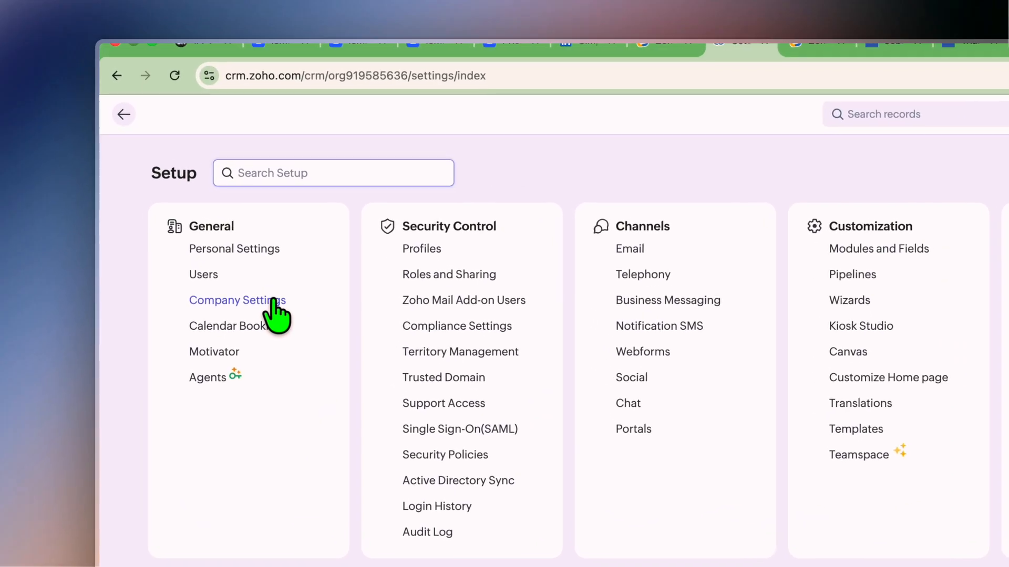
left_click(274, 301)
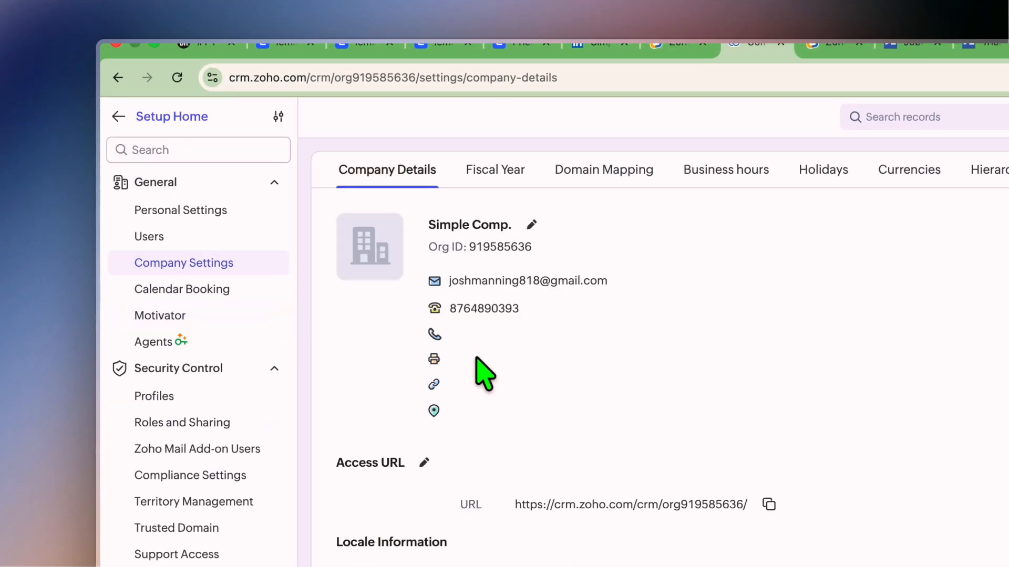
scroll(377, 281, "down", 3)
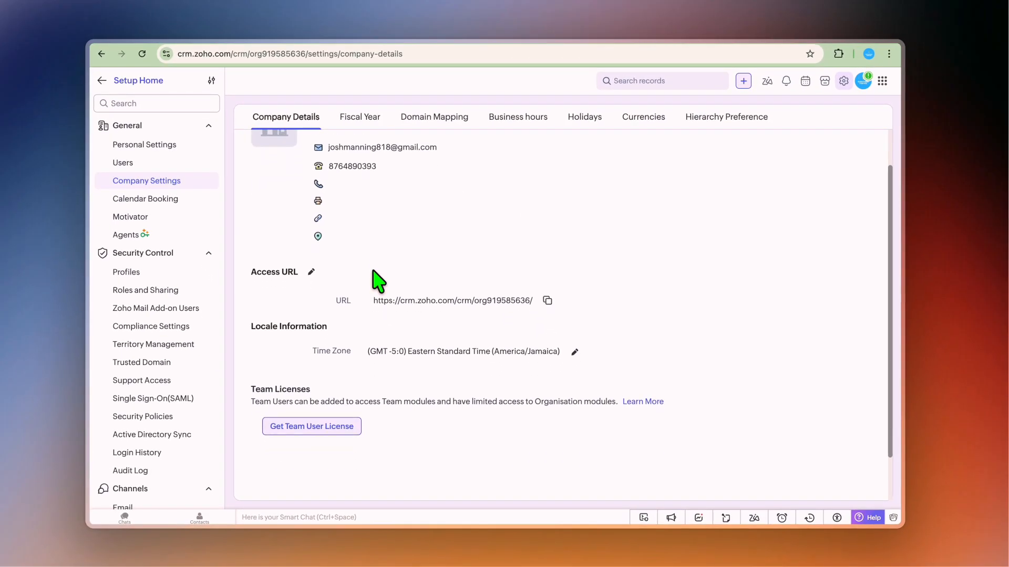
scroll(377, 282, "down", 1)
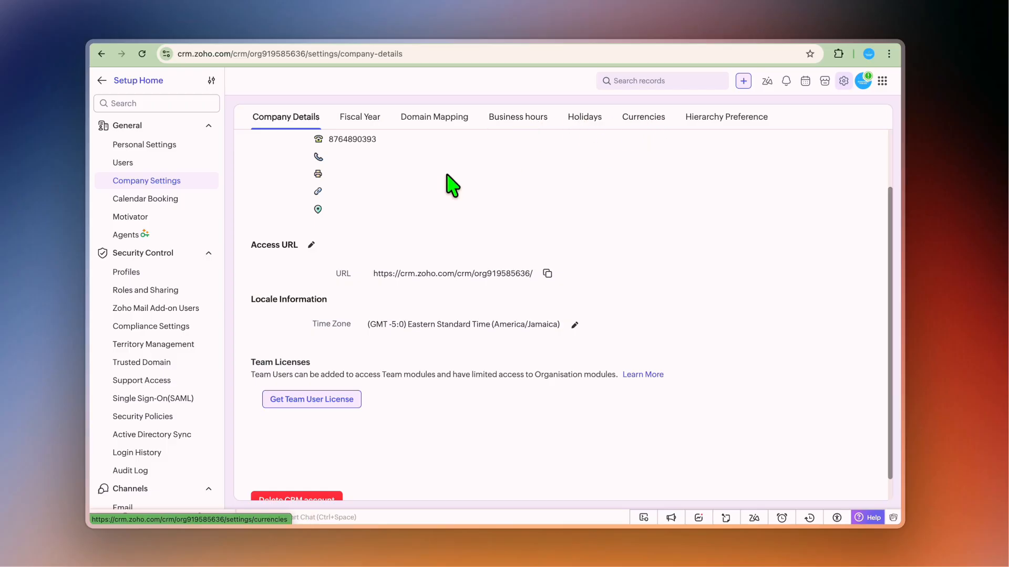
scroll(413, 199, "down", 1)
scroll(412, 198, "up", 2)
scroll(410, 191, "down", 2)
scroll(409, 189, "down", 1)
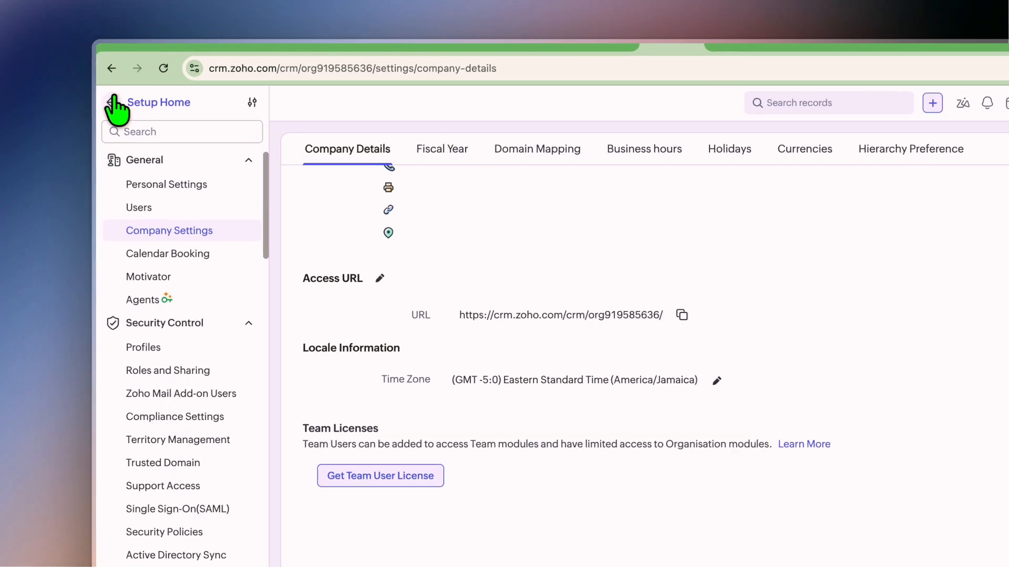
left_click(118, 115)
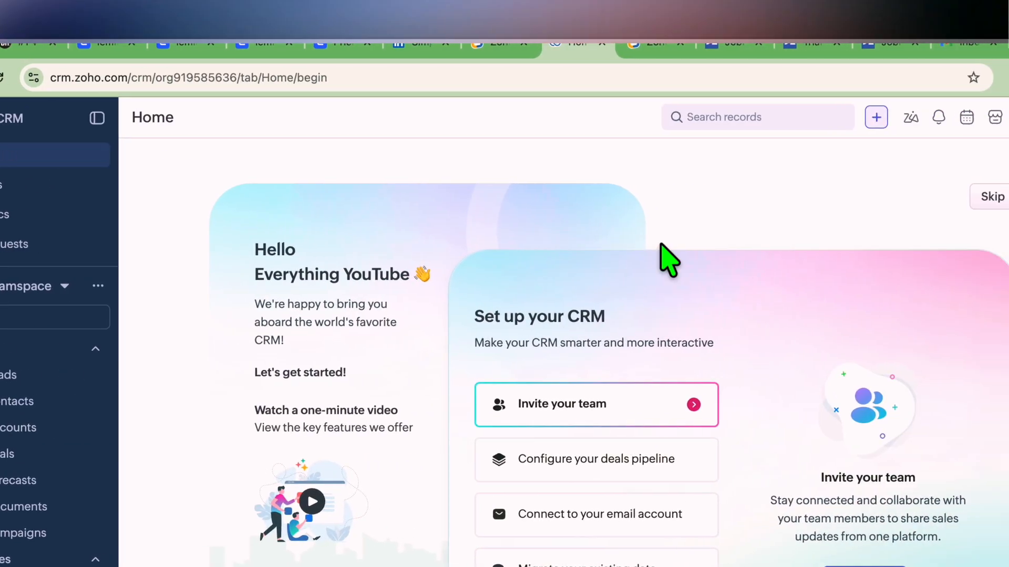
Open the Pipelines setup and start a new pipeline named "sales".
left_click(966, 119)
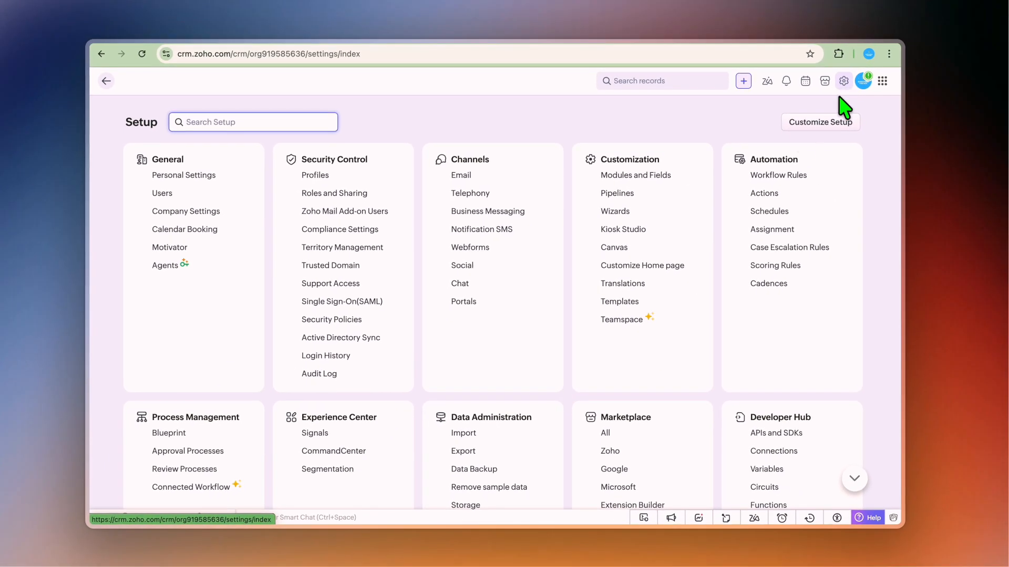
left_click(626, 193)
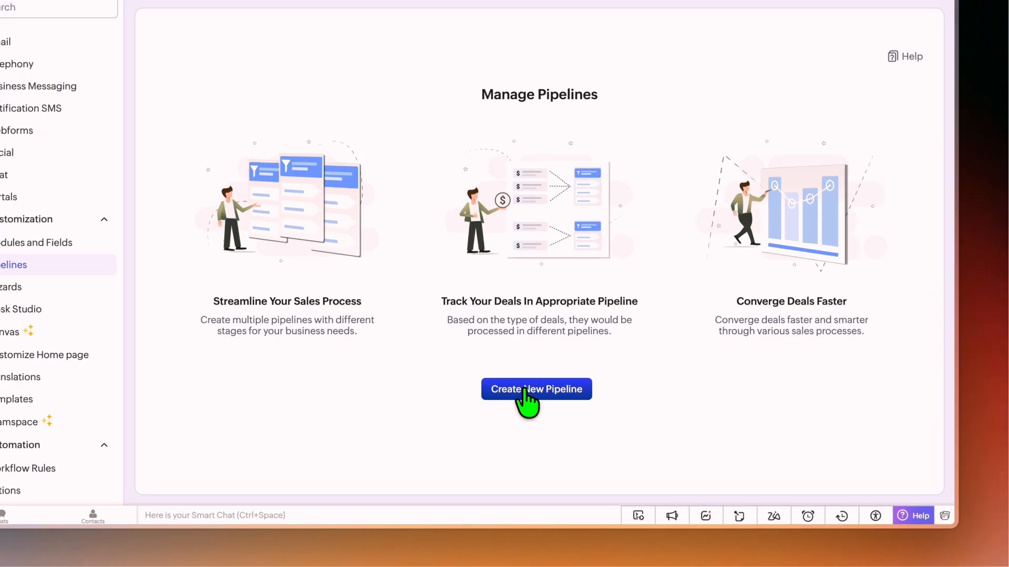
left_click(502, 365)
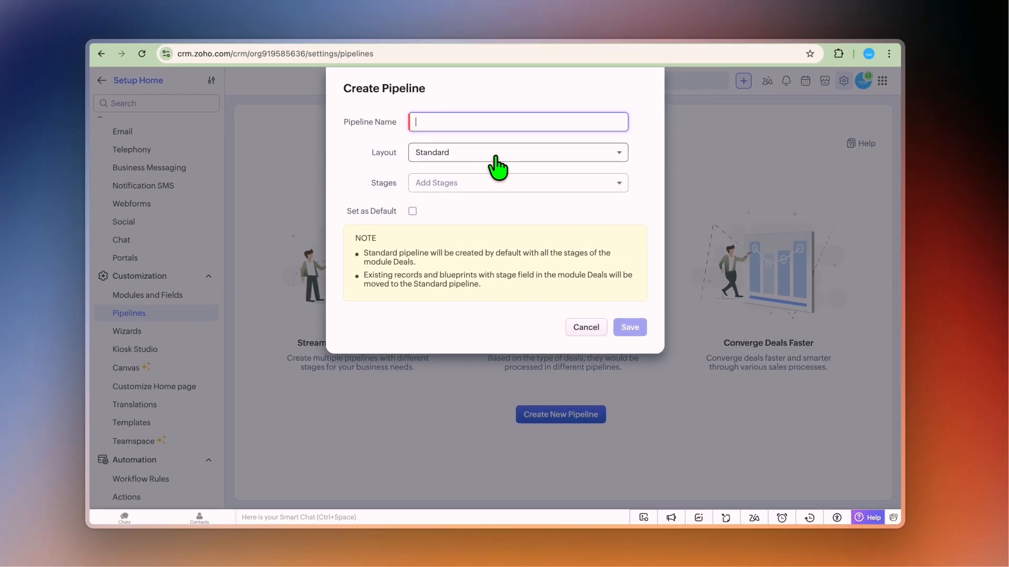
type("sales")
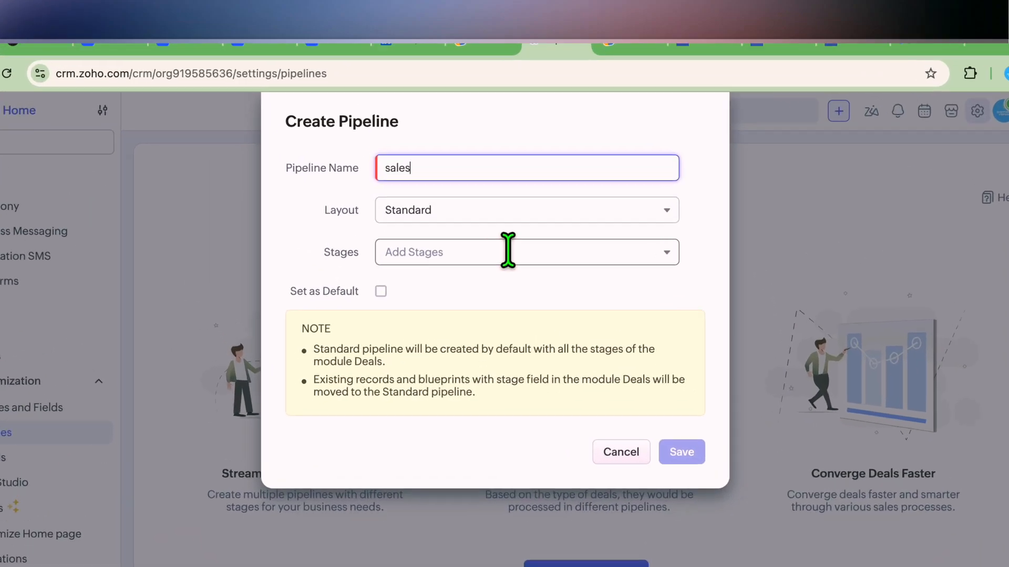
Add the stages Qualification, Proposal/Price Quote, Closed Won, Closed Lost and Closed Lost to Competition, and save the pipeline.
left_click(504, 180)
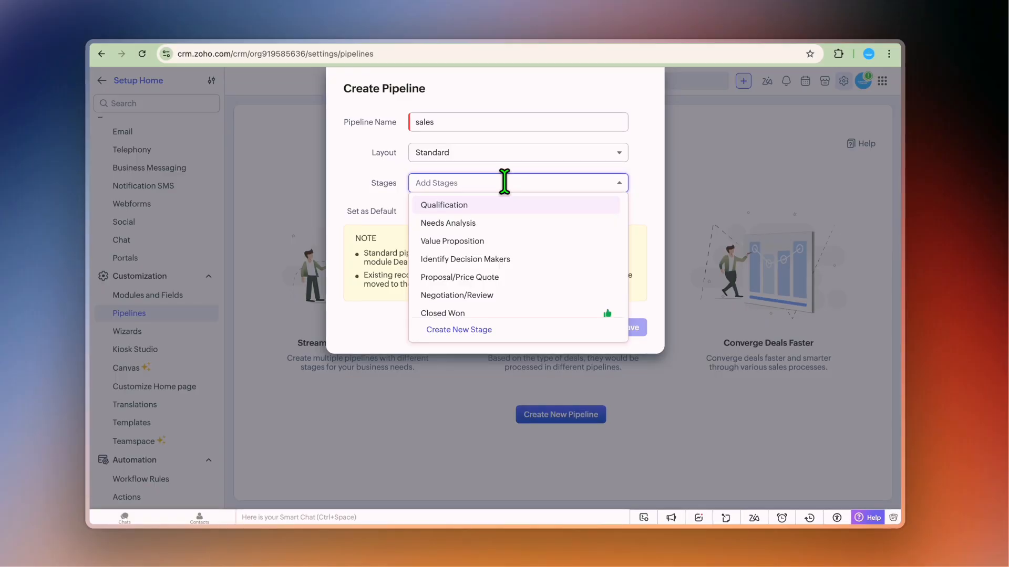
scroll(520, 225, "down", 3)
scroll(520, 224, "up", 3)
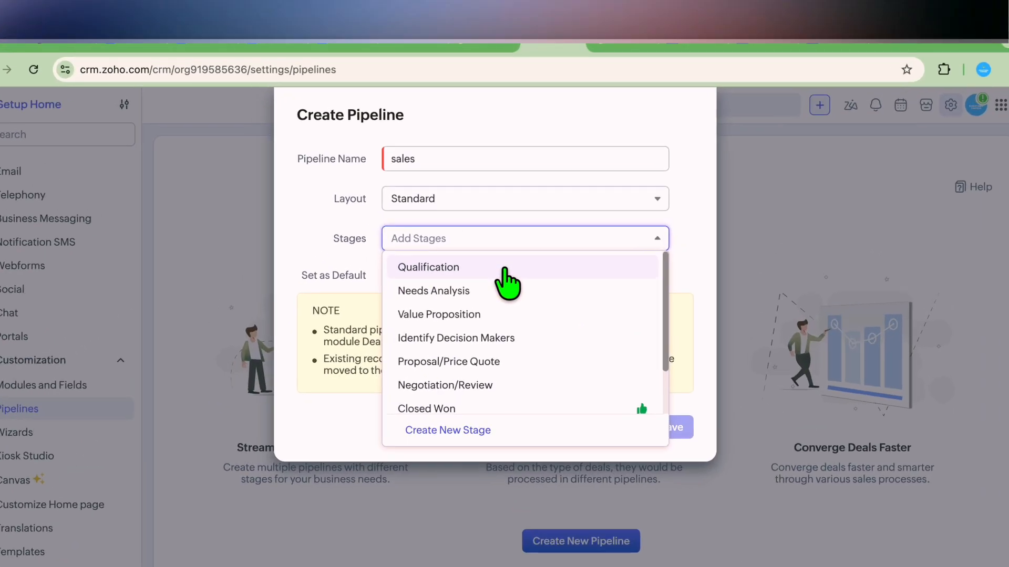
left_click(504, 269)
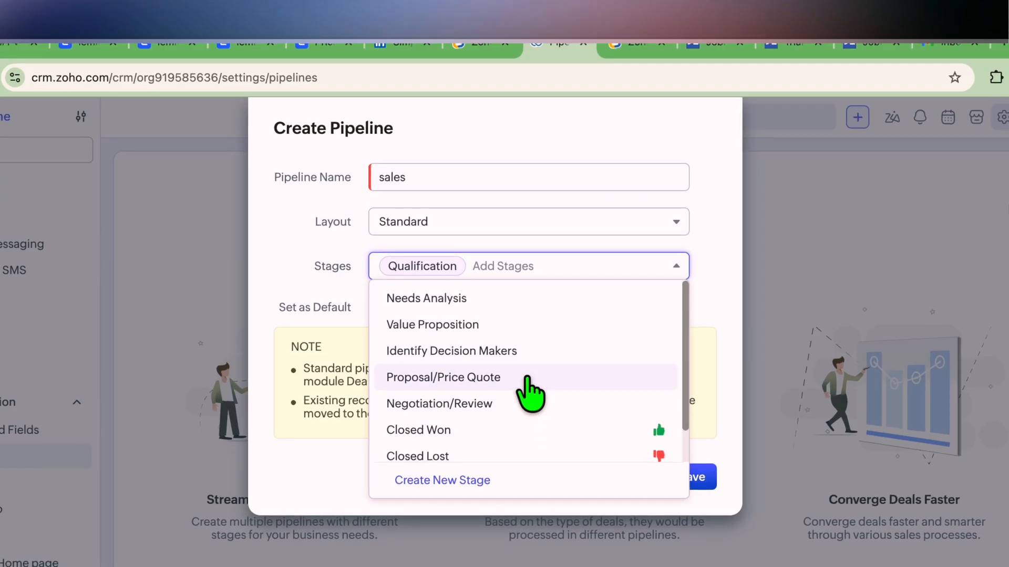
left_click(532, 379)
left_click(496, 318)
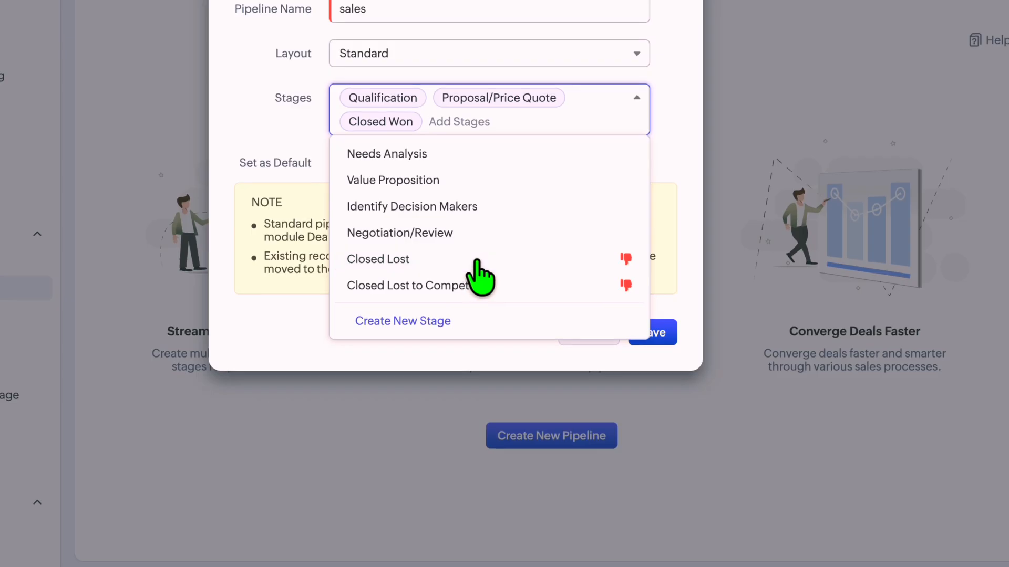
left_click(477, 261)
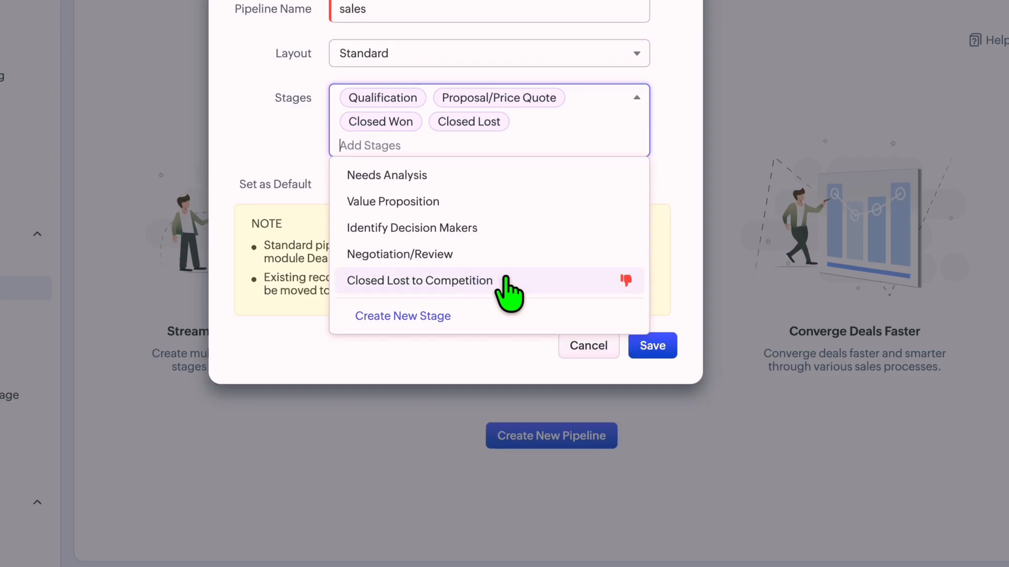
left_click(506, 280)
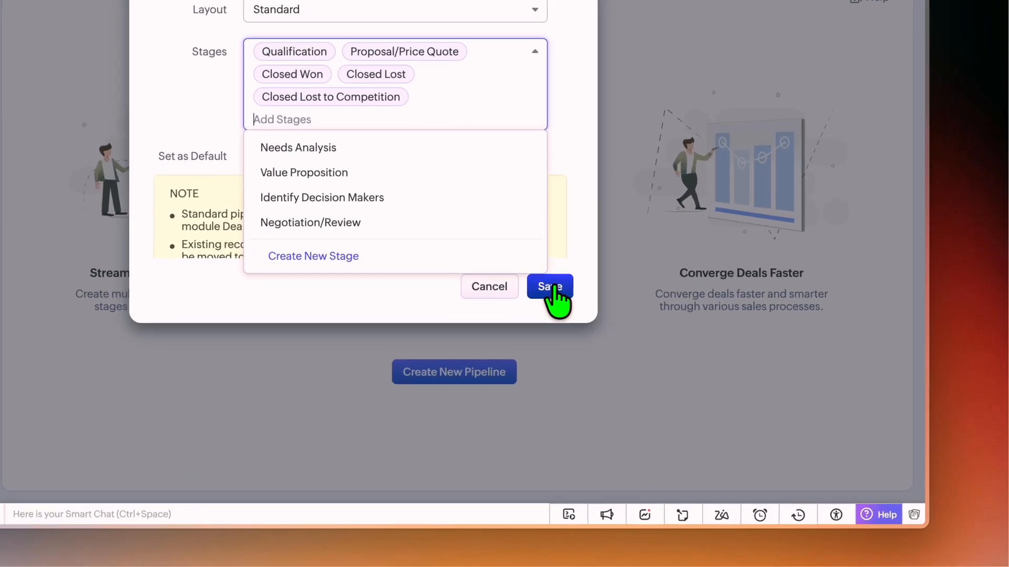
left_click(632, 353)
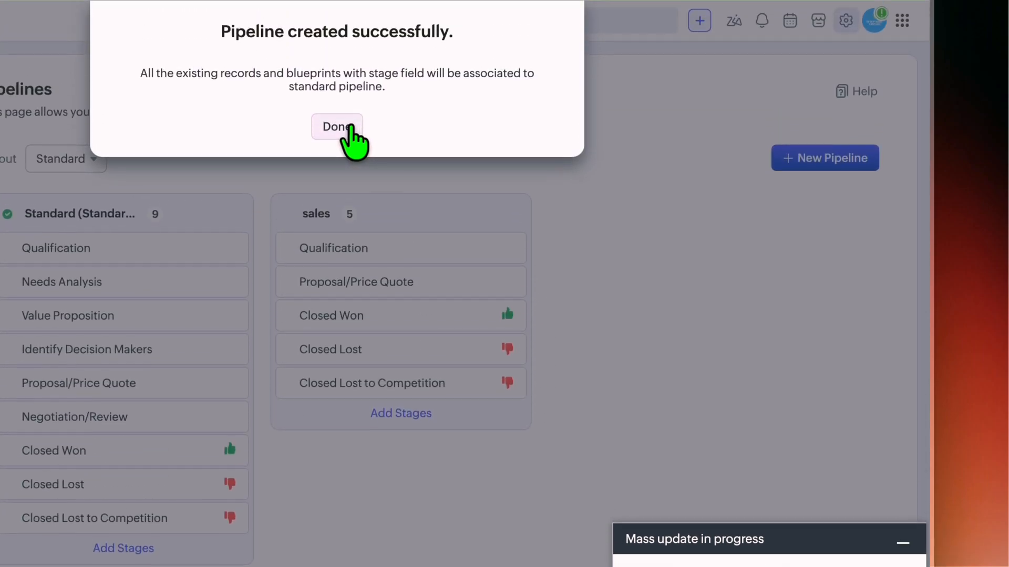
left_click(349, 127)
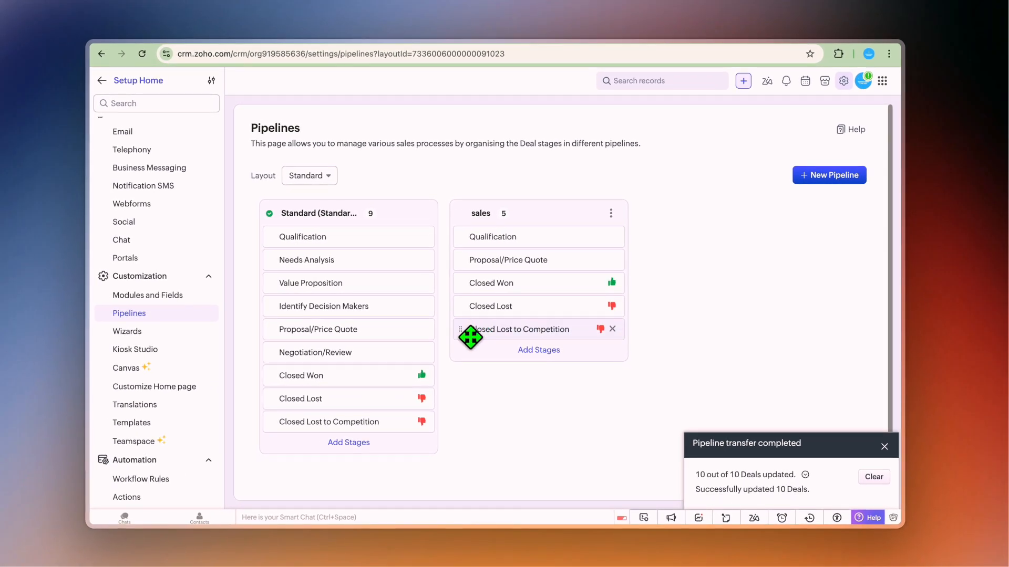
Create a new stage named Leads in the sales pipeline with probability 0, record category Open and forecast category Pipeline.
left_click_drag(462, 331, 488, 355)
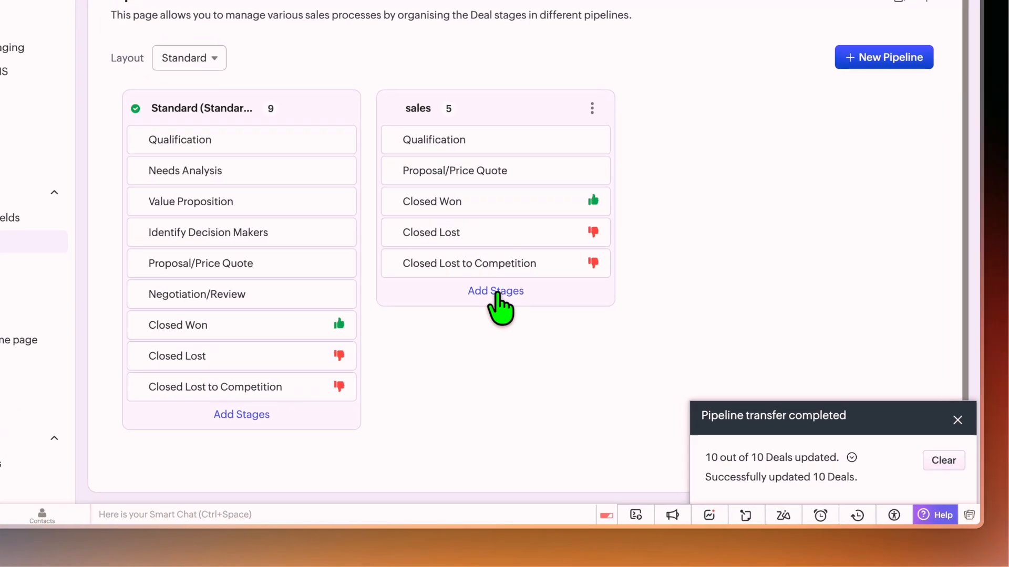
left_click(495, 292)
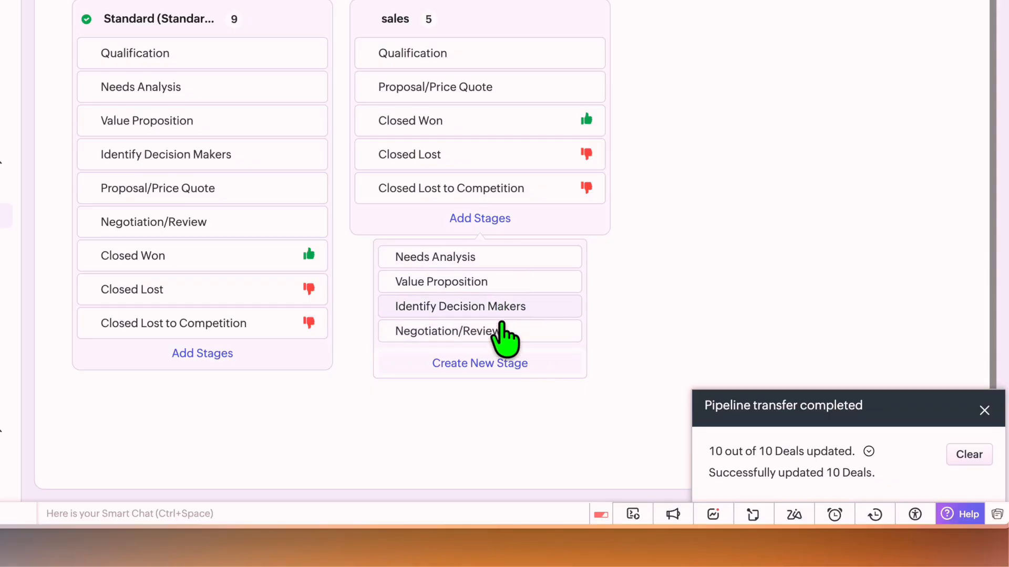
left_click(490, 364)
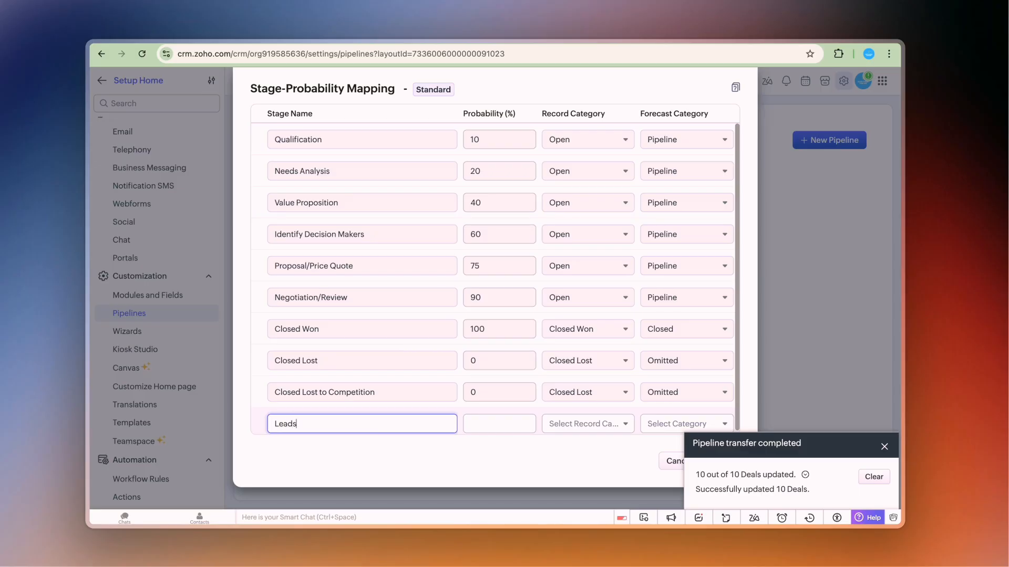
left_click(492, 424)
type("0")
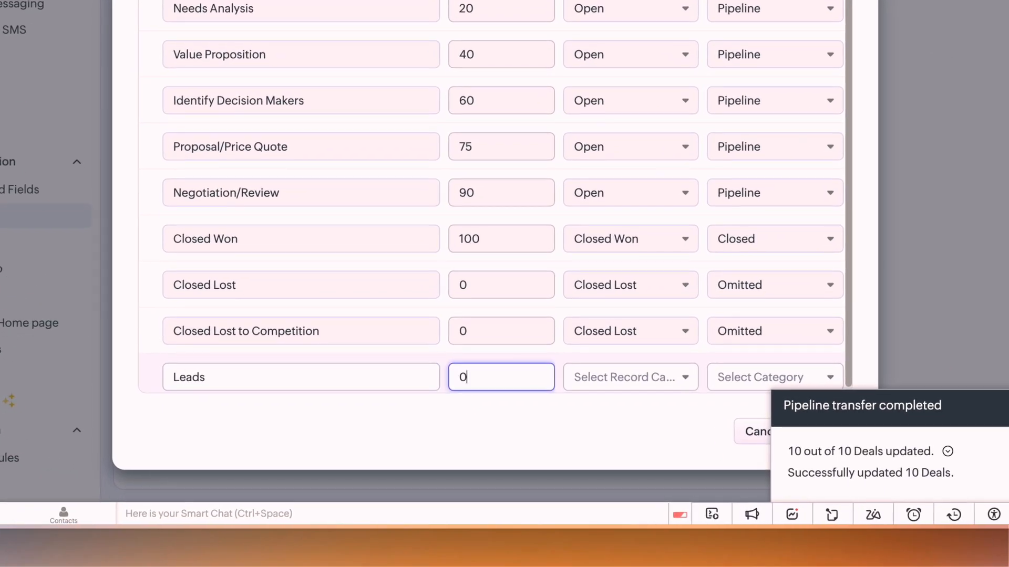
left_click(640, 387)
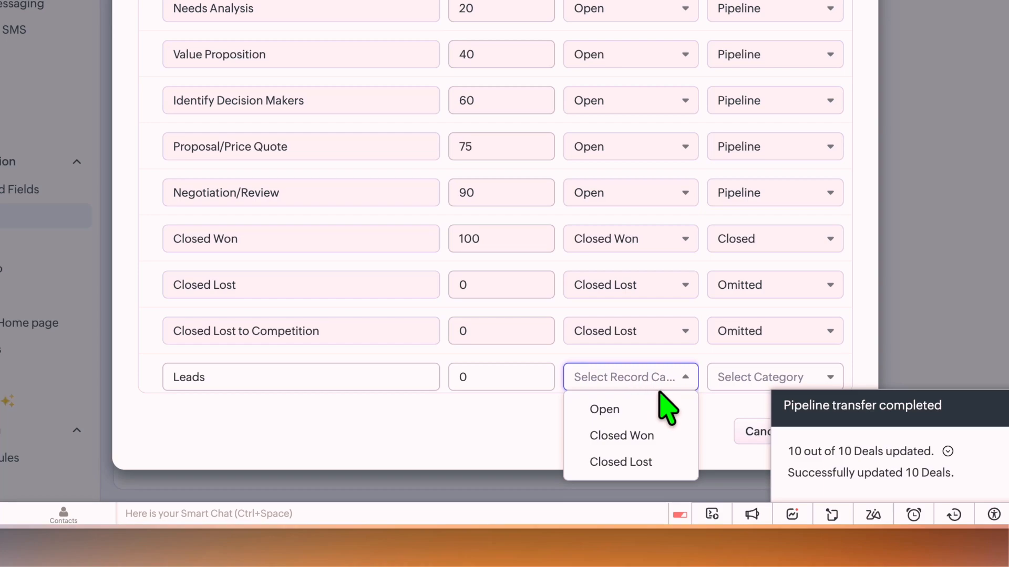
left_click(654, 414)
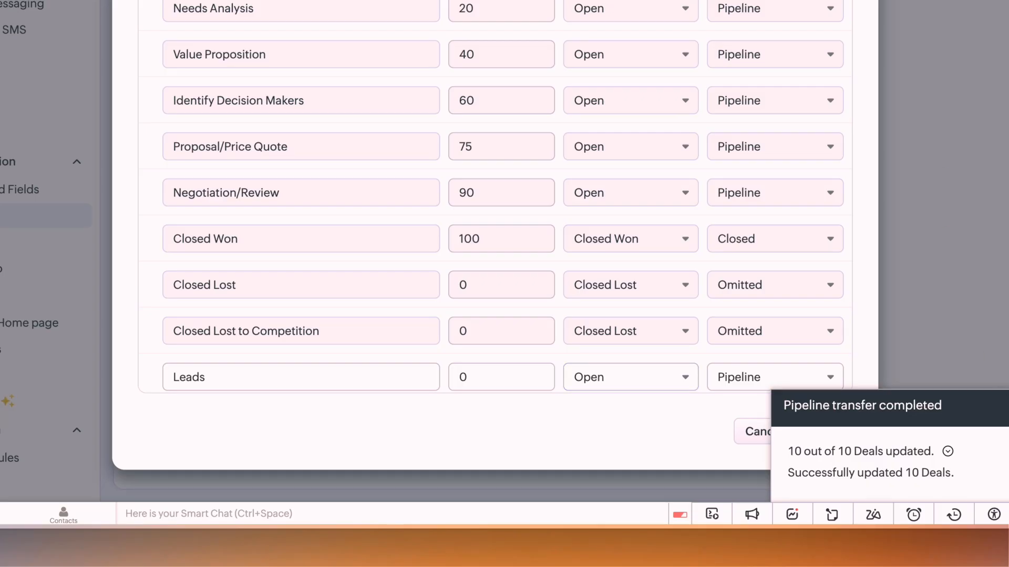
left_click(815, 429)
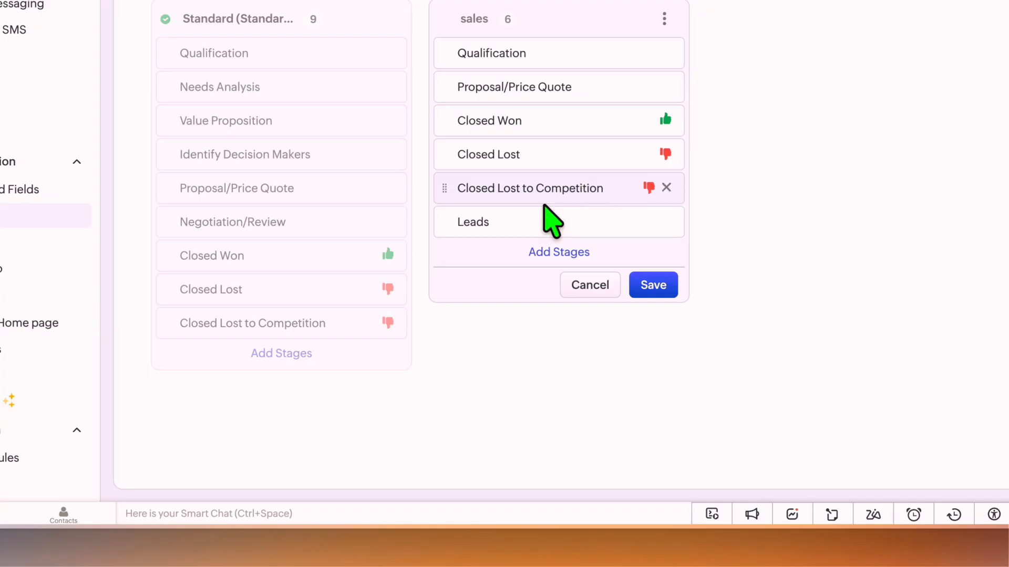
Move the Leads stage to the start of the sales pipeline, before Qualification, and save the pipeline.
left_click_drag(482, 224, 450, 61)
mouse_move(488, 273)
left_mouse_down()
mouse_move(492, 301)
mouse_move(489, 219)
mouse_move(491, 268)
left_mouse_up()
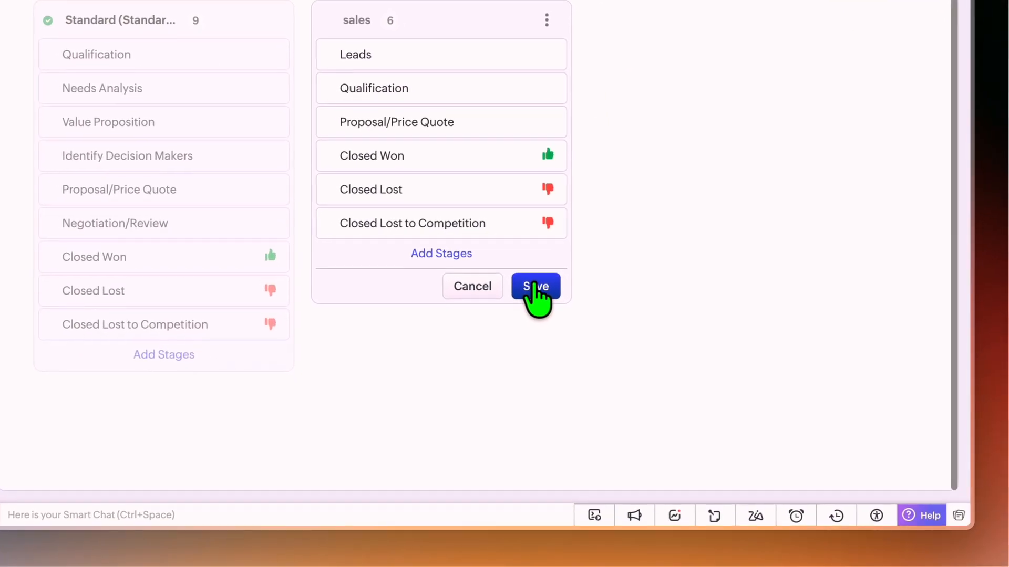
left_click(535, 285)
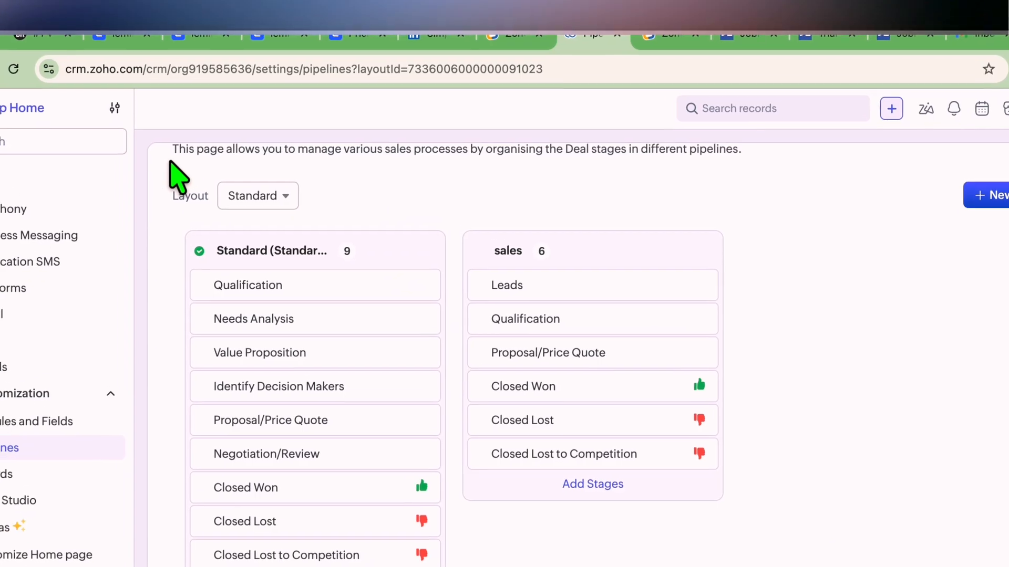
Leave the setup area, open the Deals module and show only the deals of the sales pipeline.
left_click(21, 116)
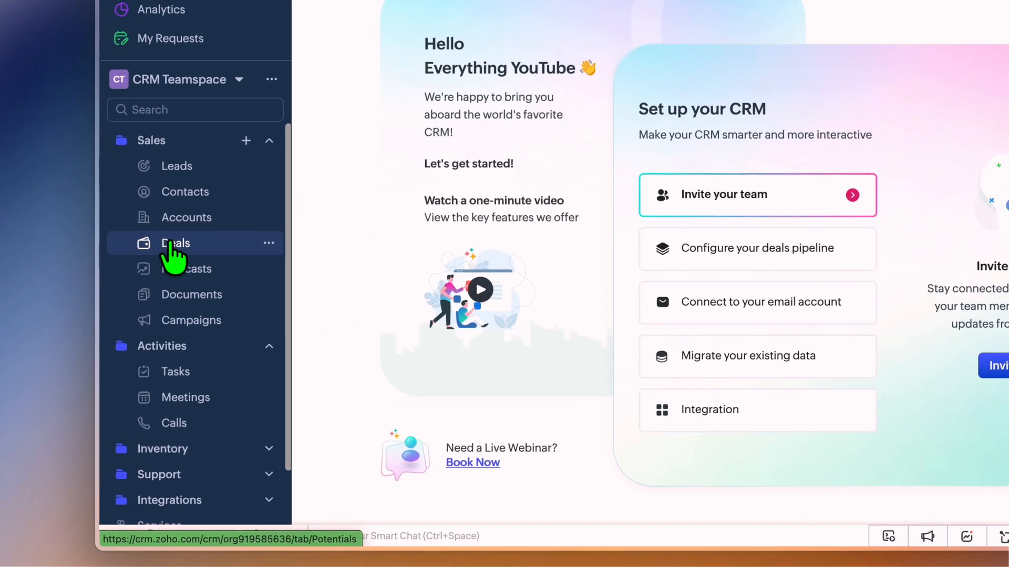
left_click(173, 239)
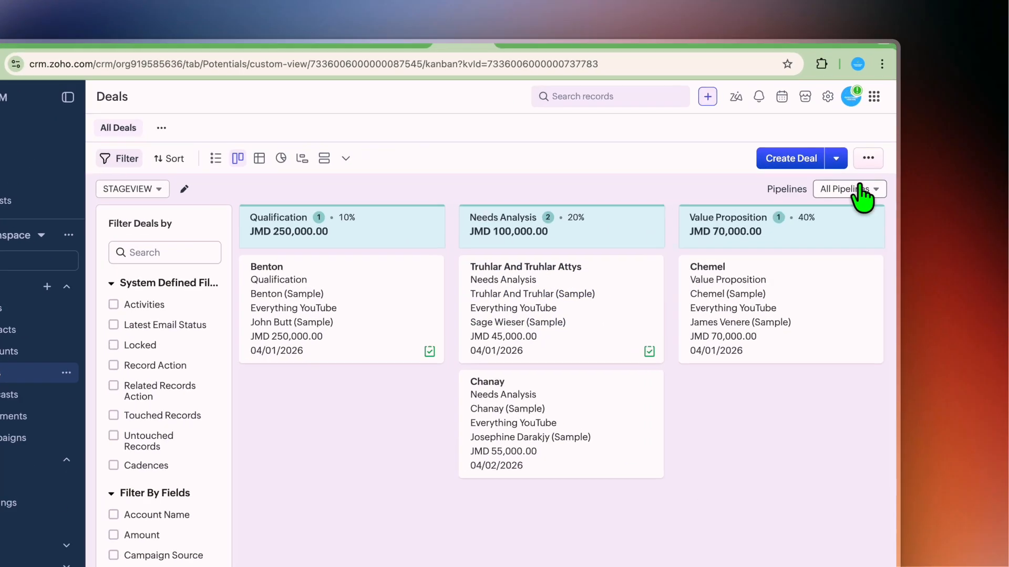
left_click(872, 159)
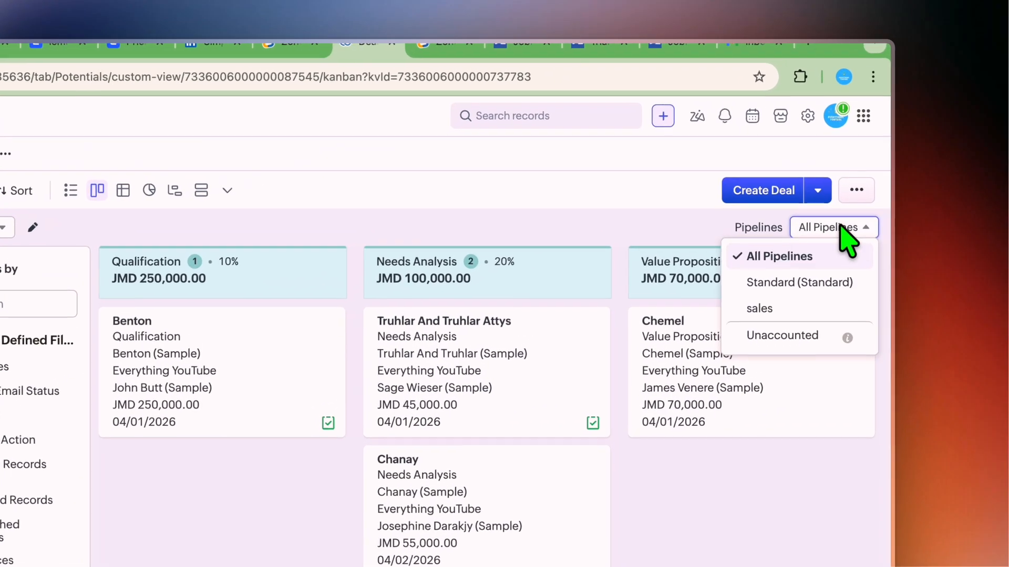
left_click(826, 311)
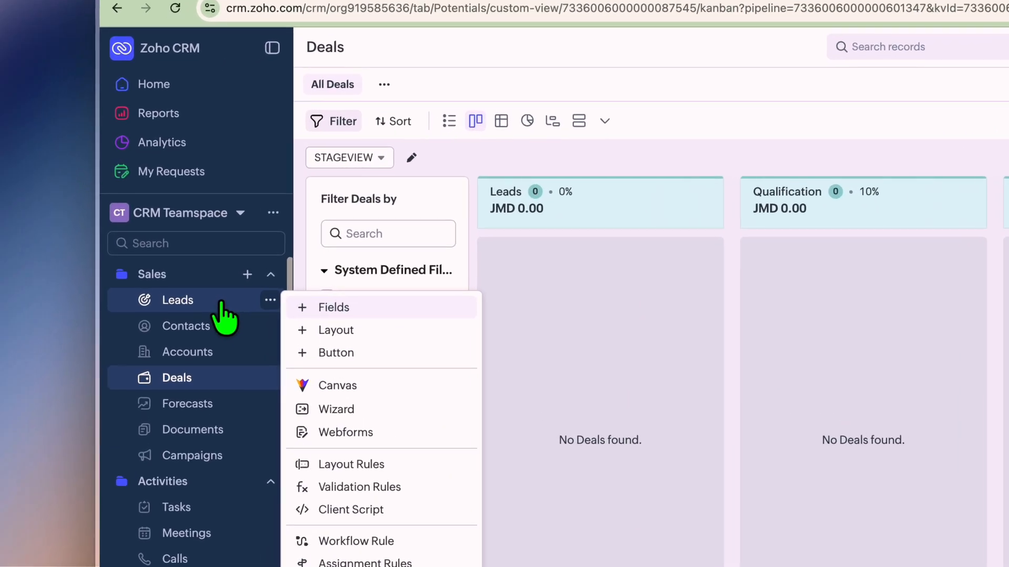
Start a new lead in the Leads module and look through its Lead Information fields and the Lead Source options.
left_click(174, 260)
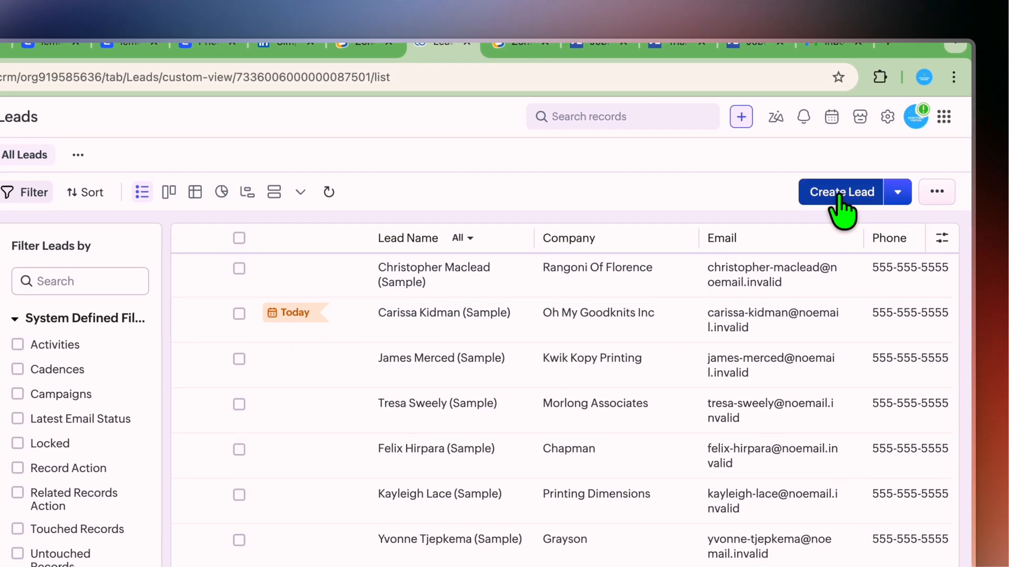
left_click(839, 195)
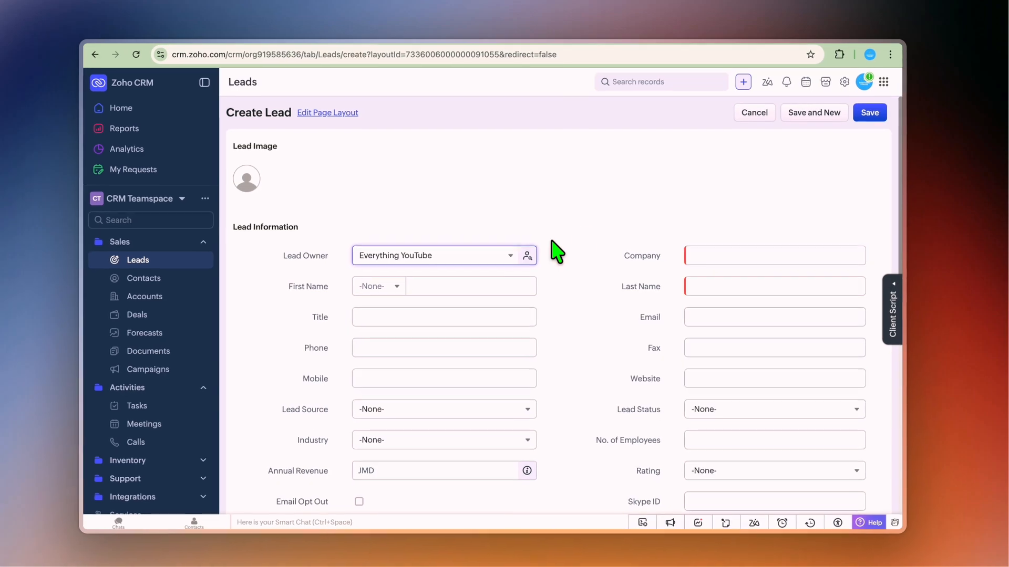
scroll(449, 303, "down", 4)
scroll(447, 295, "up", 2)
left_click(457, 204)
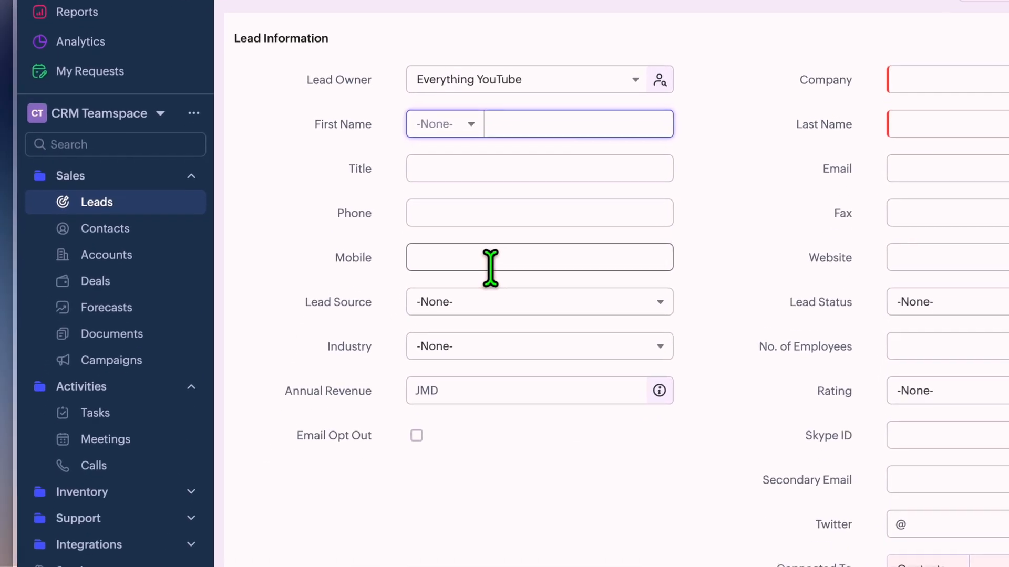
scroll(494, 249, "down", 1)
left_click(526, 223)
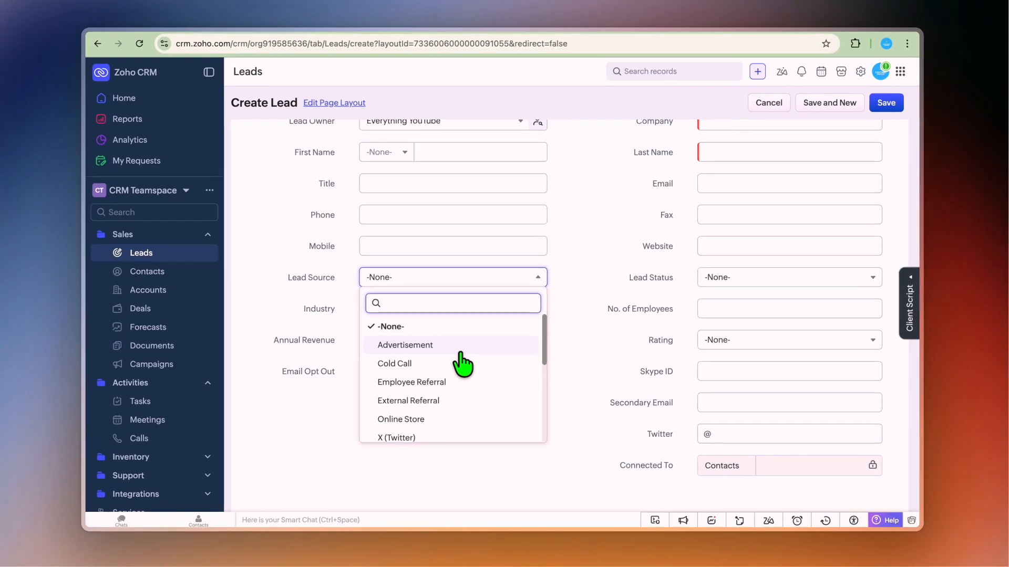
scroll(452, 379, "down", 3)
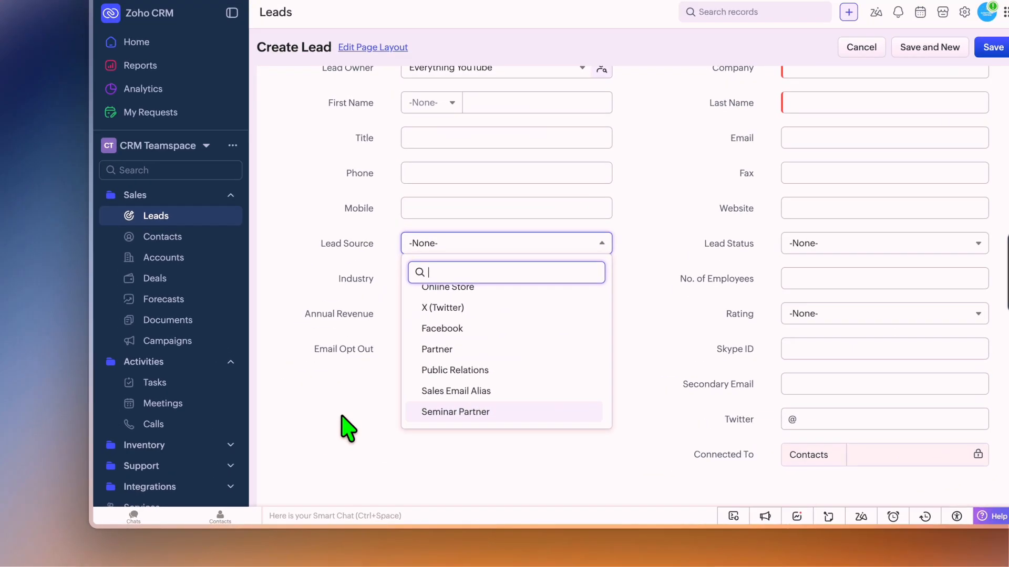
left_click(323, 442)
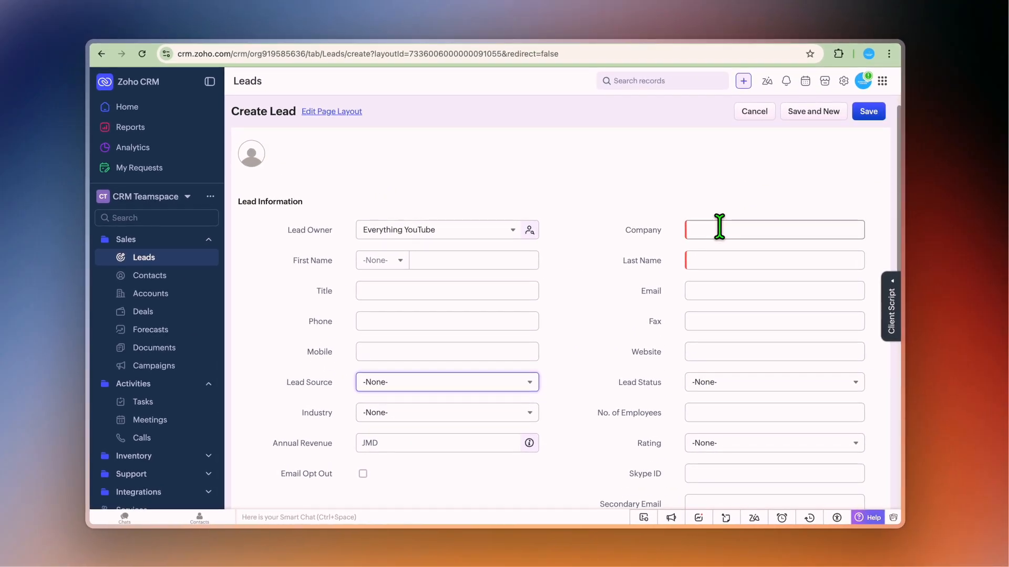
Review the remaining lead fields through the address and description sections, and save the lead with name, phone, title ceo and company jm bros.
scroll(603, 254, "down", 2)
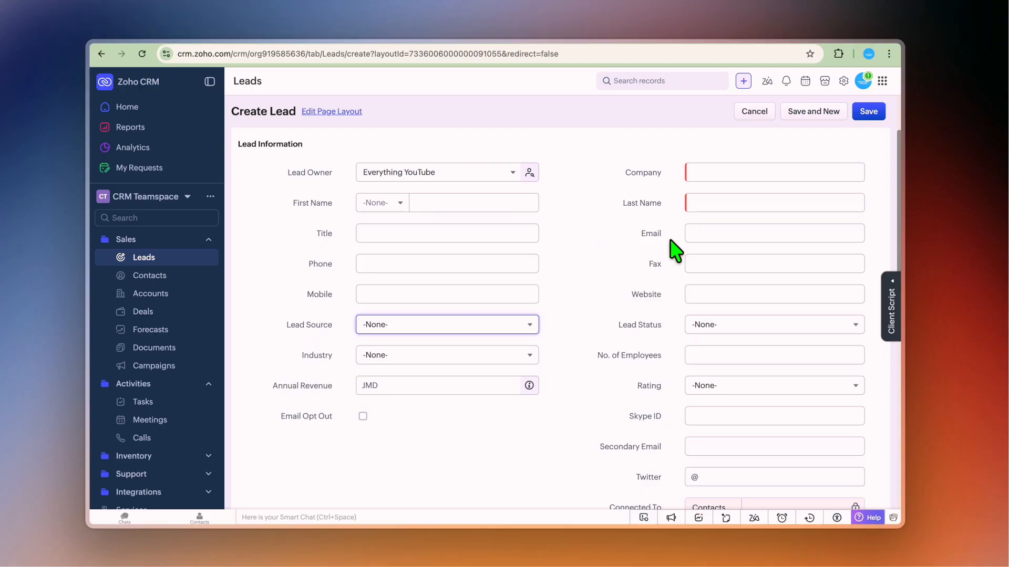
scroll(625, 328, "down", 10)
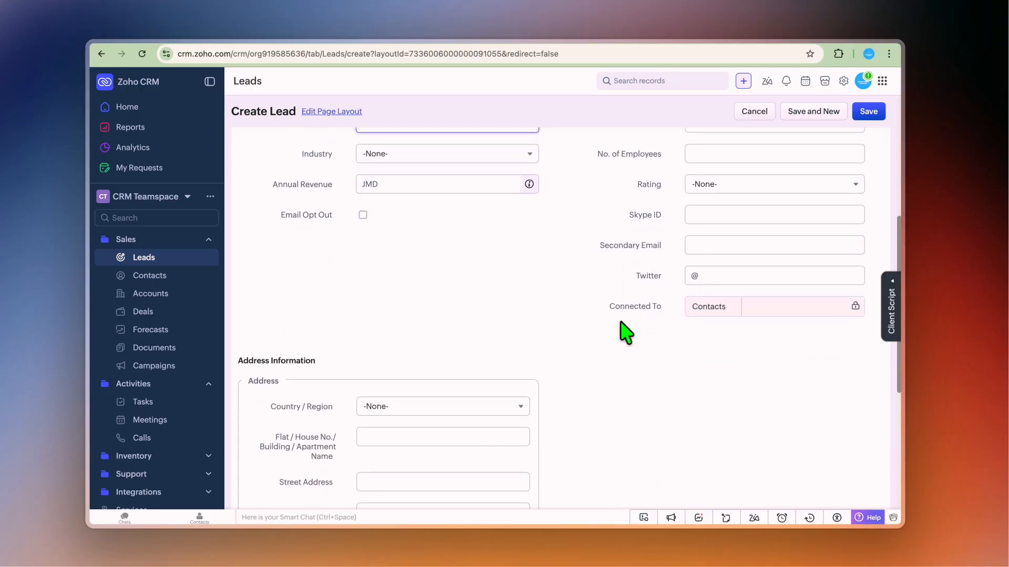
scroll(625, 332, "down", 3)
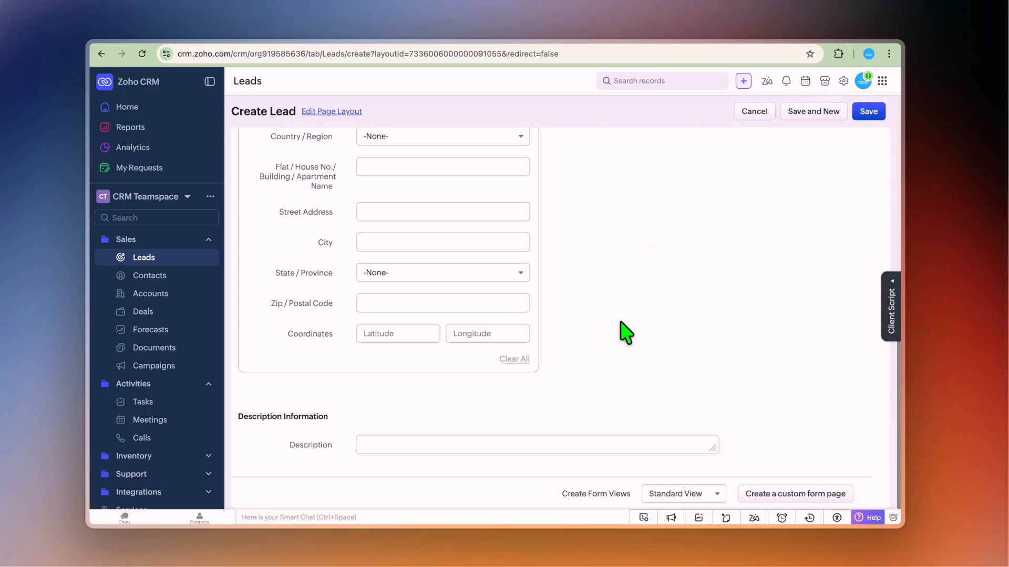
scroll(625, 332, "up", 15)
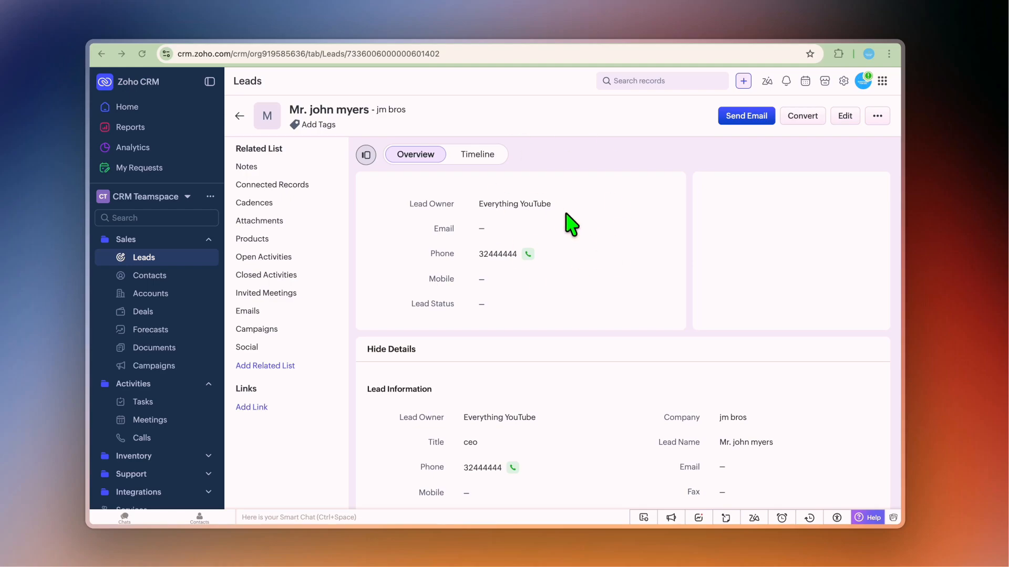
Look through the new lead's overview and its related lists, including Attachments, Products, Invited Meetings, Emails and Campaigns.
scroll(571, 225, "down", 1)
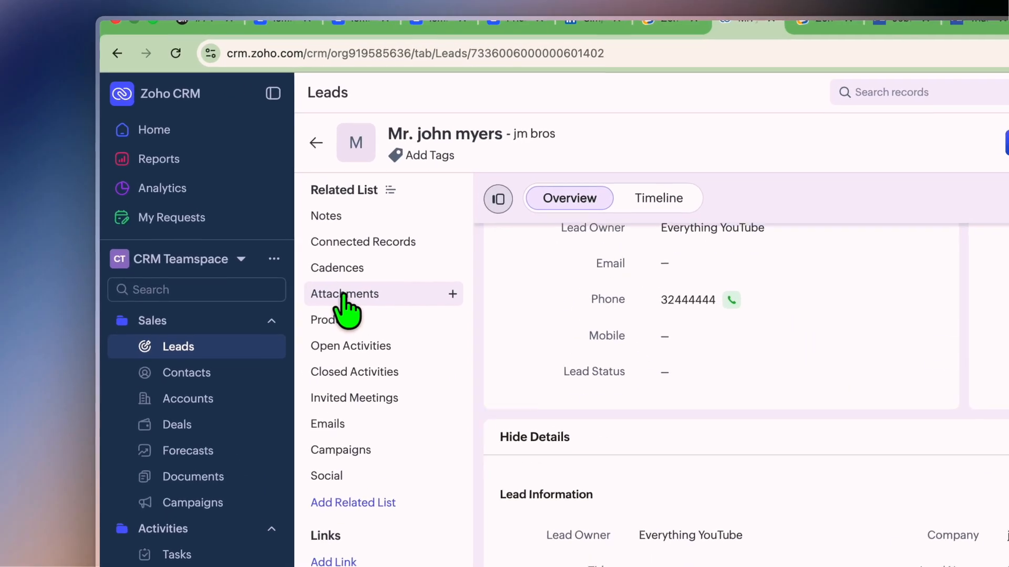
left_click(258, 220)
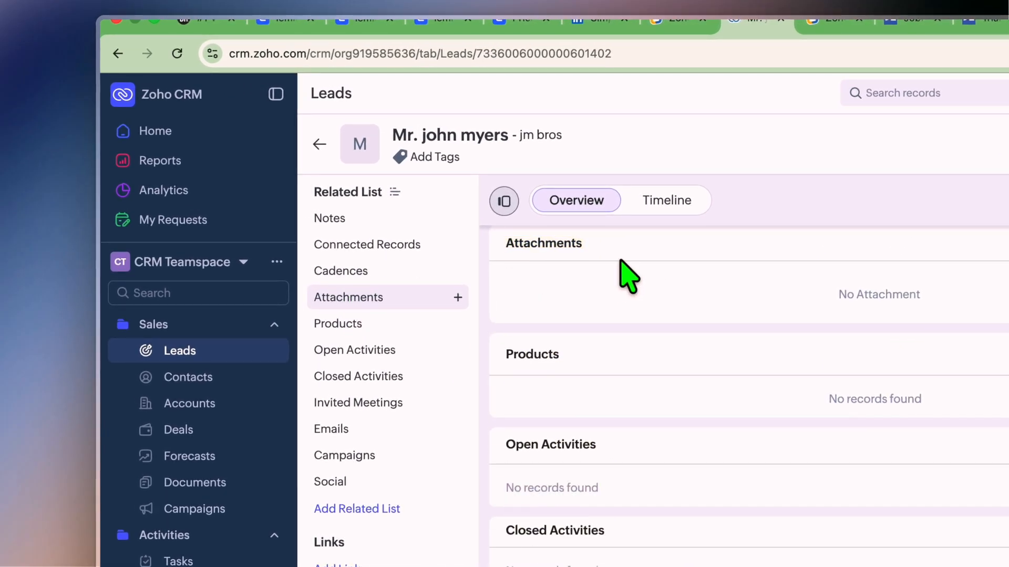
left_click(409, 323)
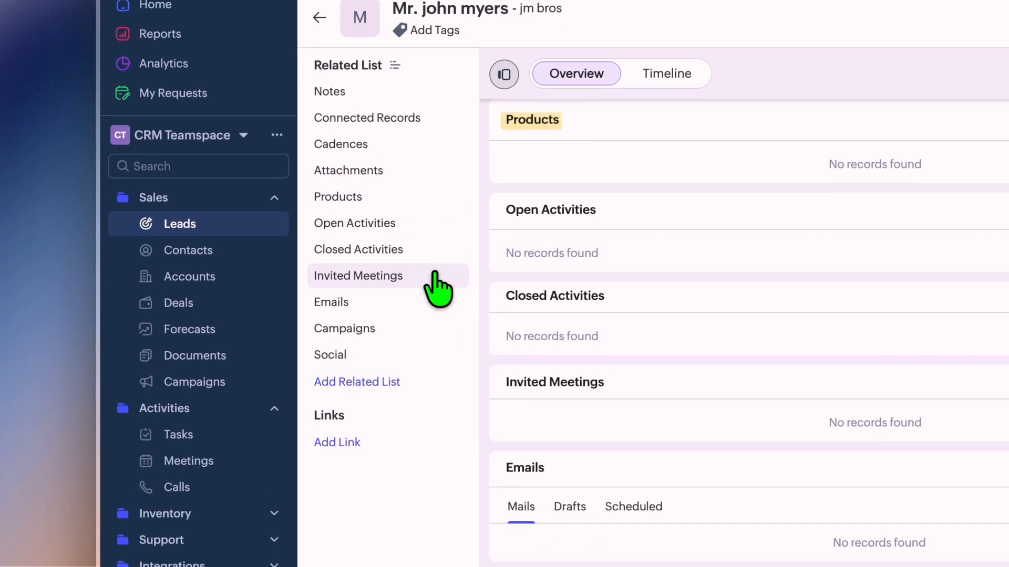
left_click(410, 403)
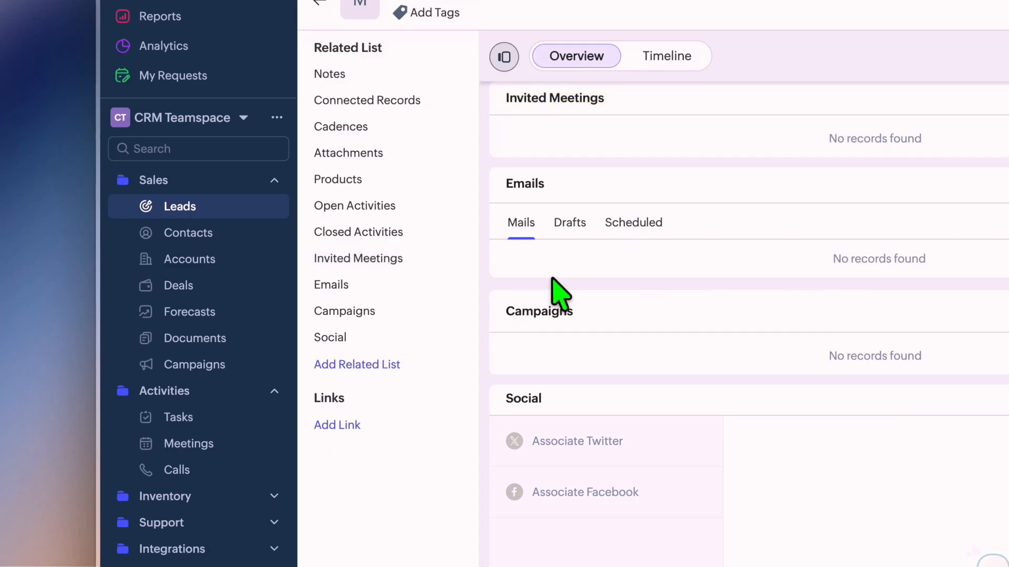
left_click(384, 286)
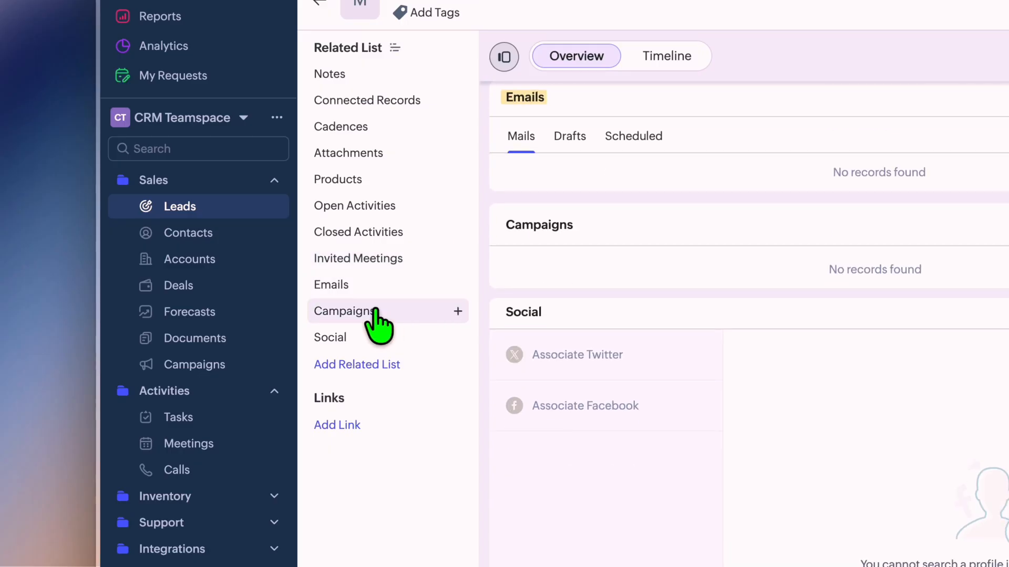
left_click(374, 311)
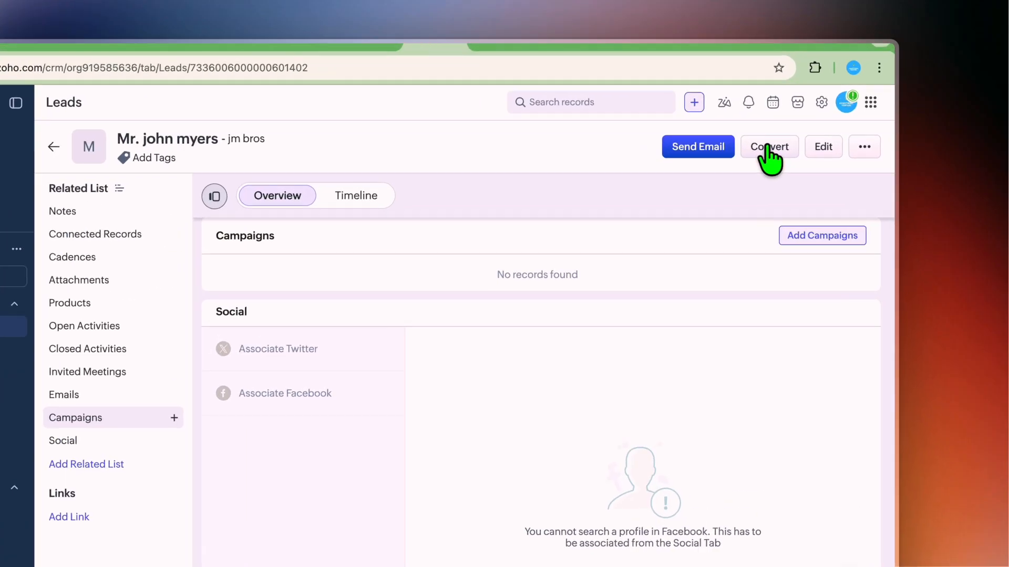
Start converting the lead, choose to create a new deal for the account, and activate the deal's Amount field.
left_click(801, 116)
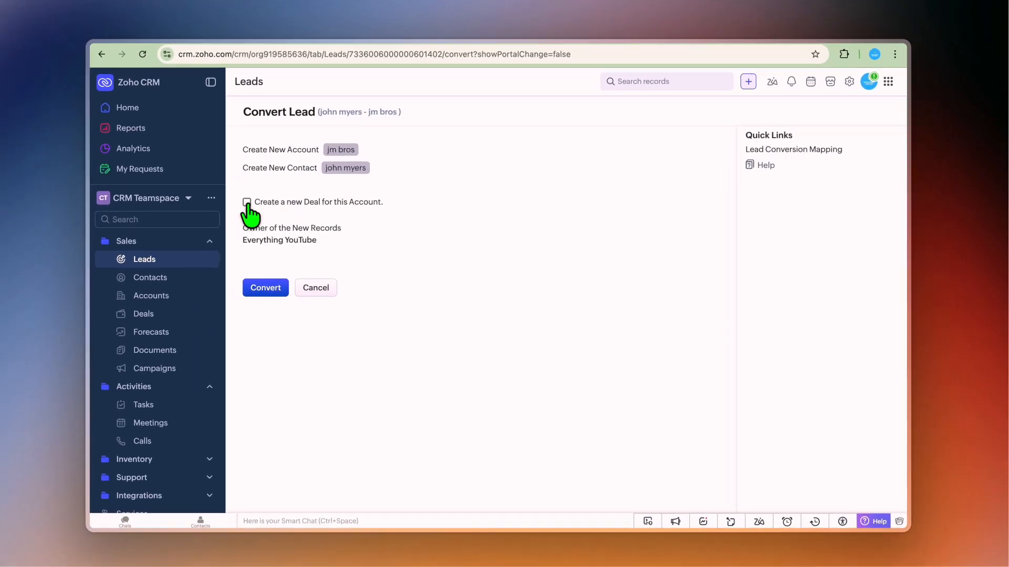
left_click(247, 203)
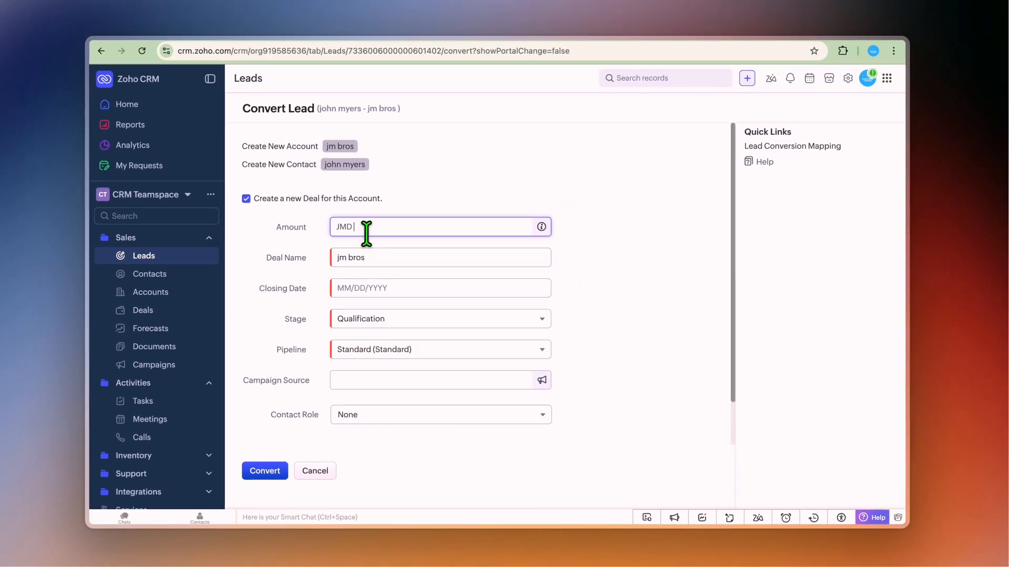
left_click(364, 231)
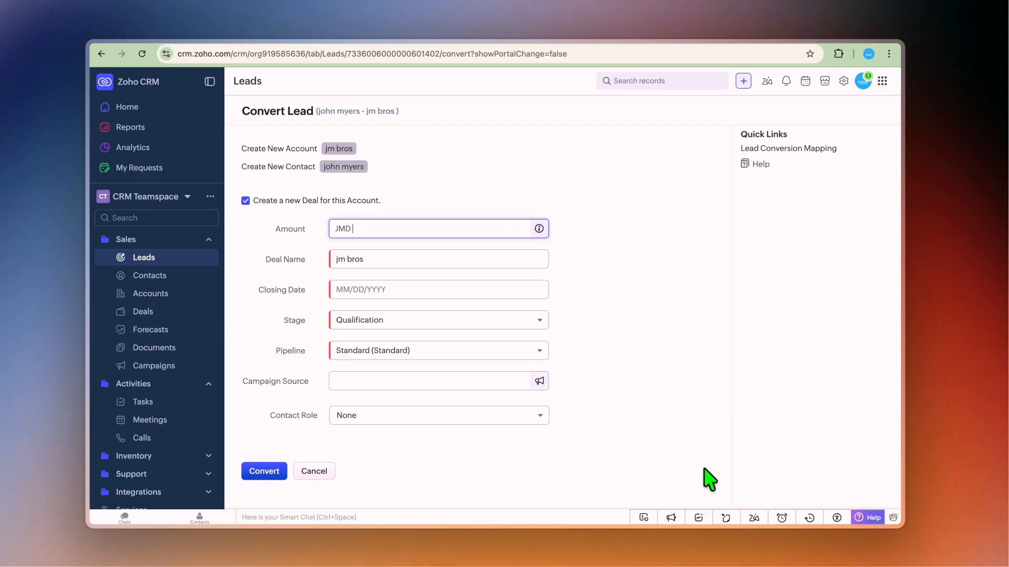
Open the sample sticky note, look at its text, reminder settings and color choices without saving a reminder, and dismiss the note.
left_click(727, 519)
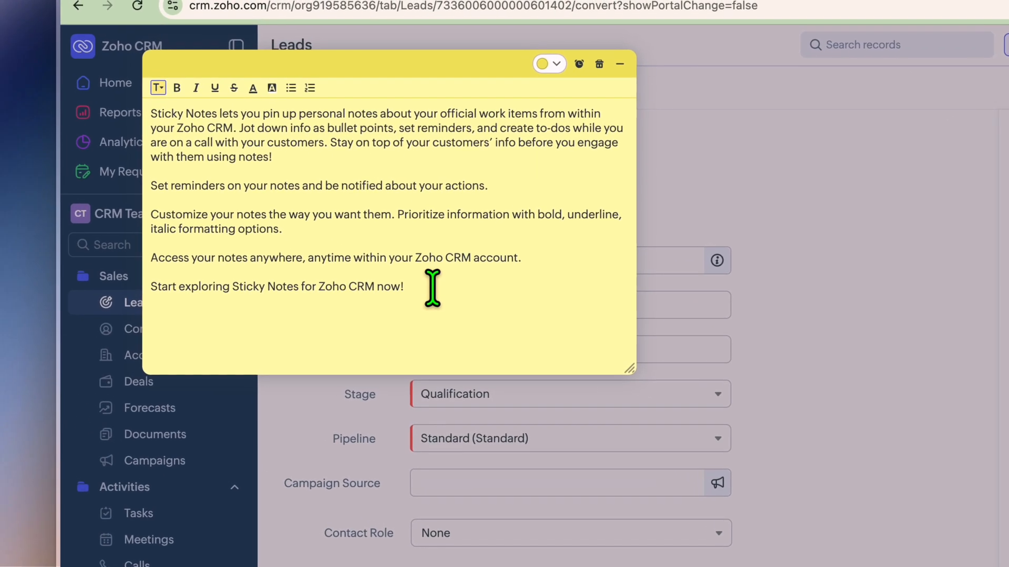
left_click_drag(432, 288, 251, 175)
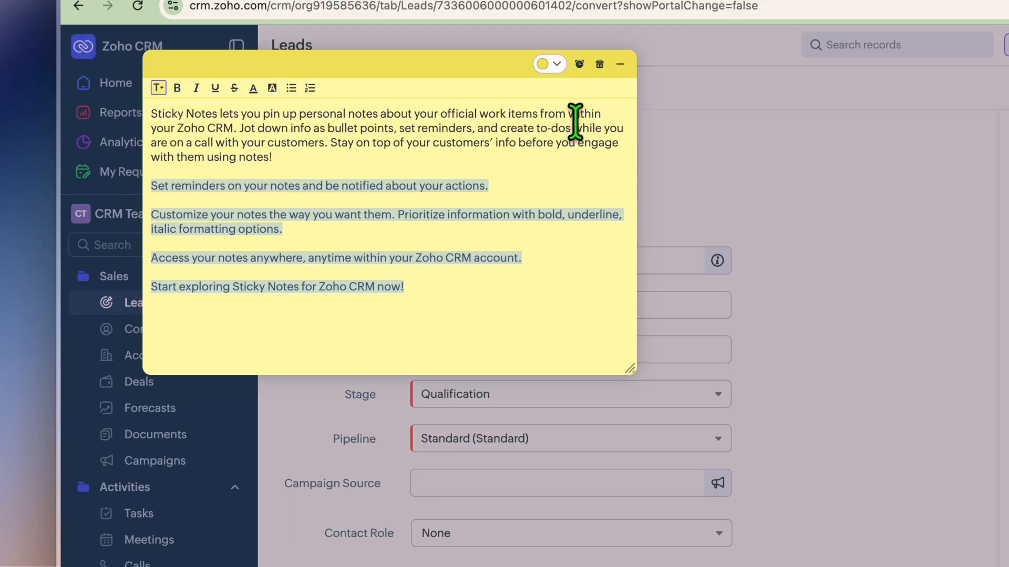
left_click(579, 64)
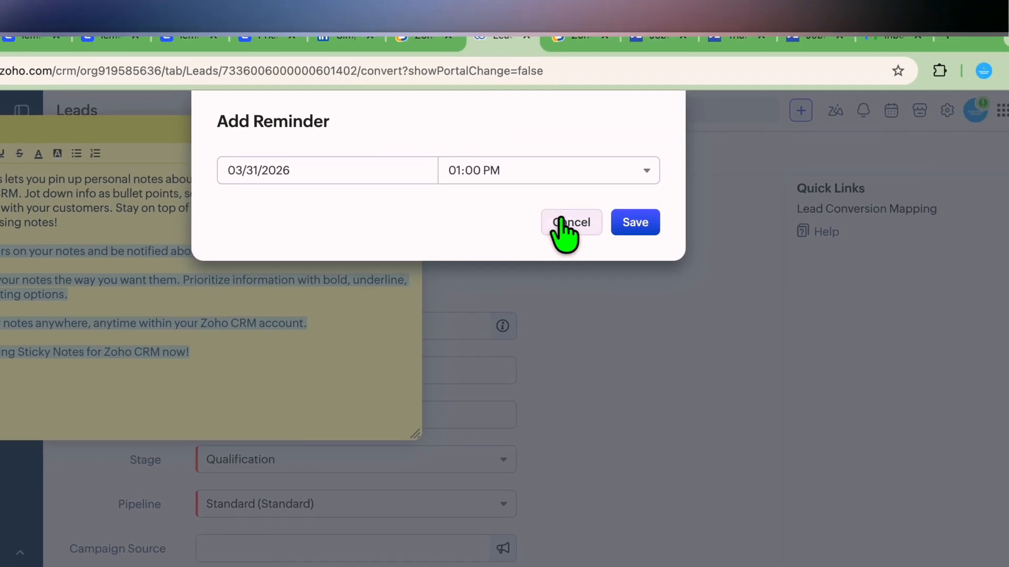
left_click(560, 219)
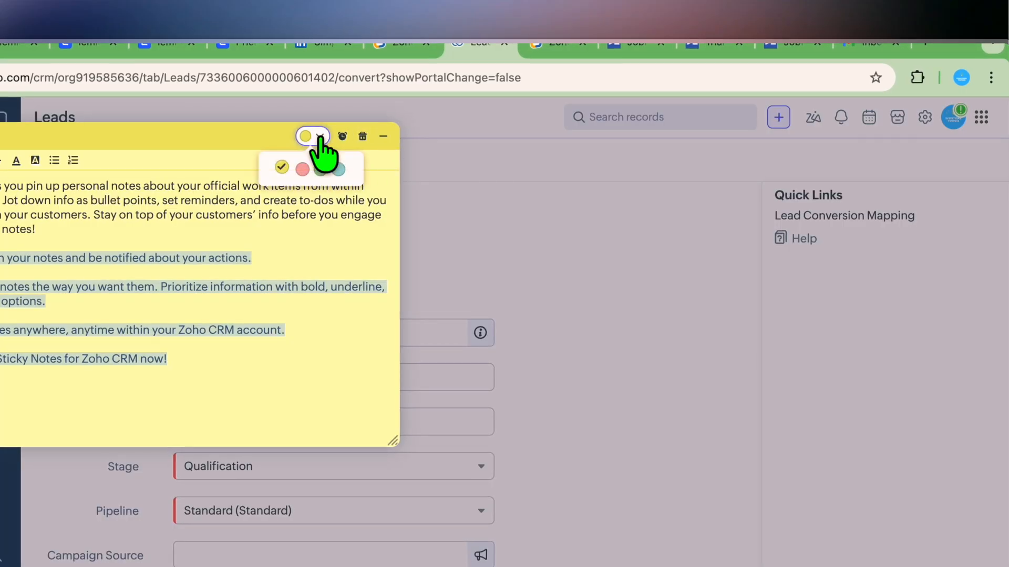
left_click(288, 226)
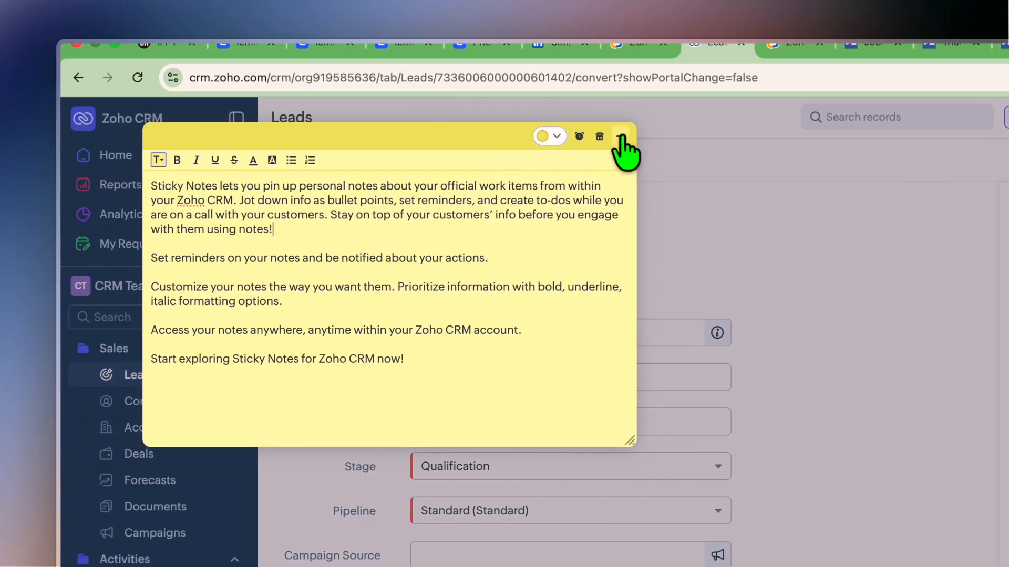
left_click(621, 138)
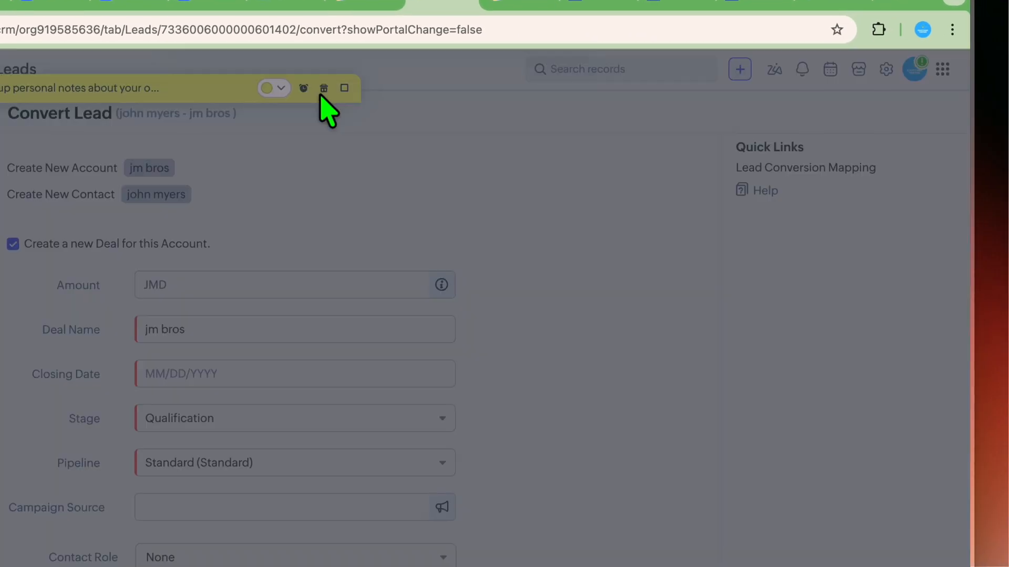
left_click(323, 88)
left_click(407, 137)
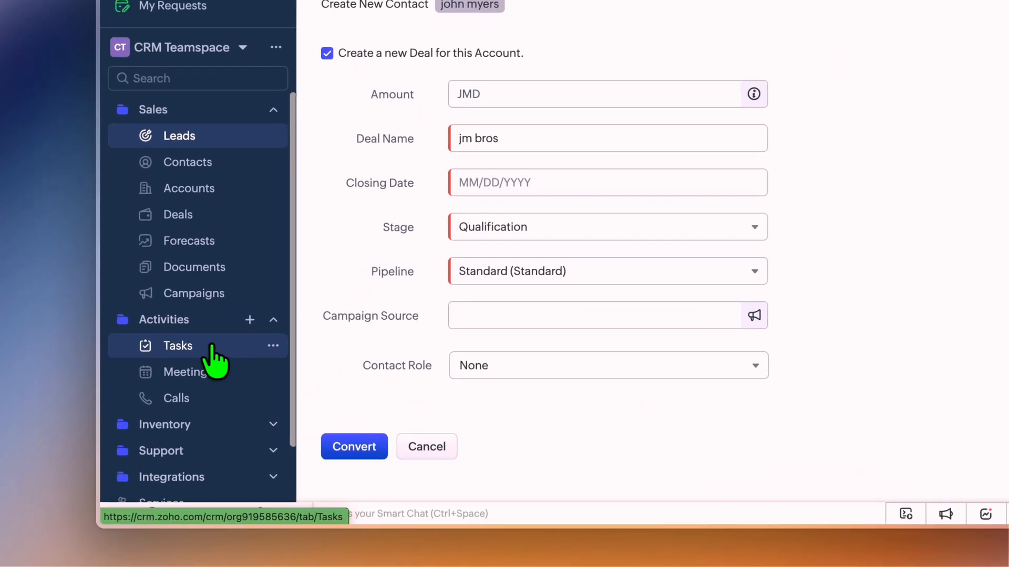
Look through the Activities modules: Tasks with its new-task form, left without saving, then Meetings and Calls.
left_click(166, 403)
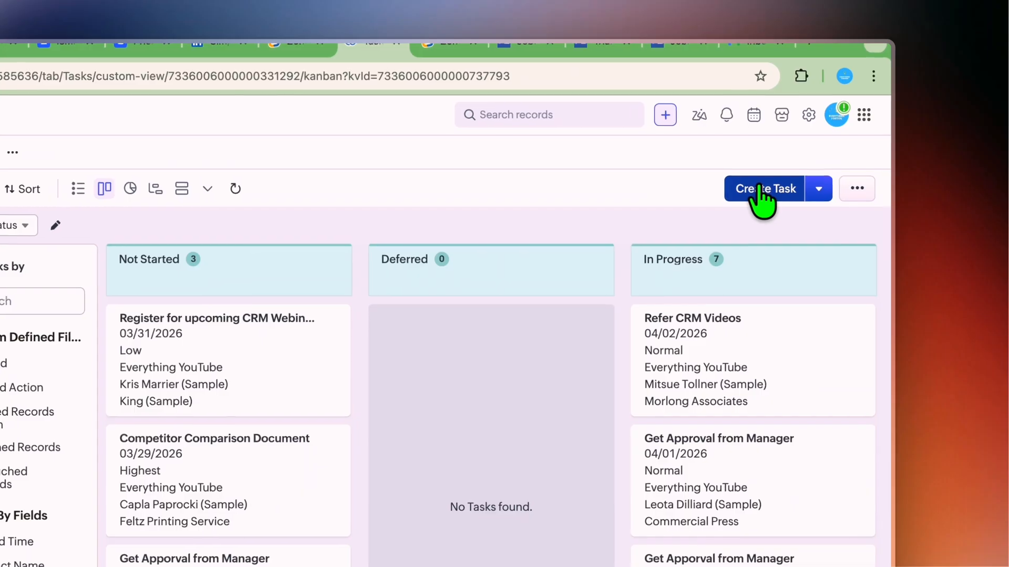
left_click(809, 133)
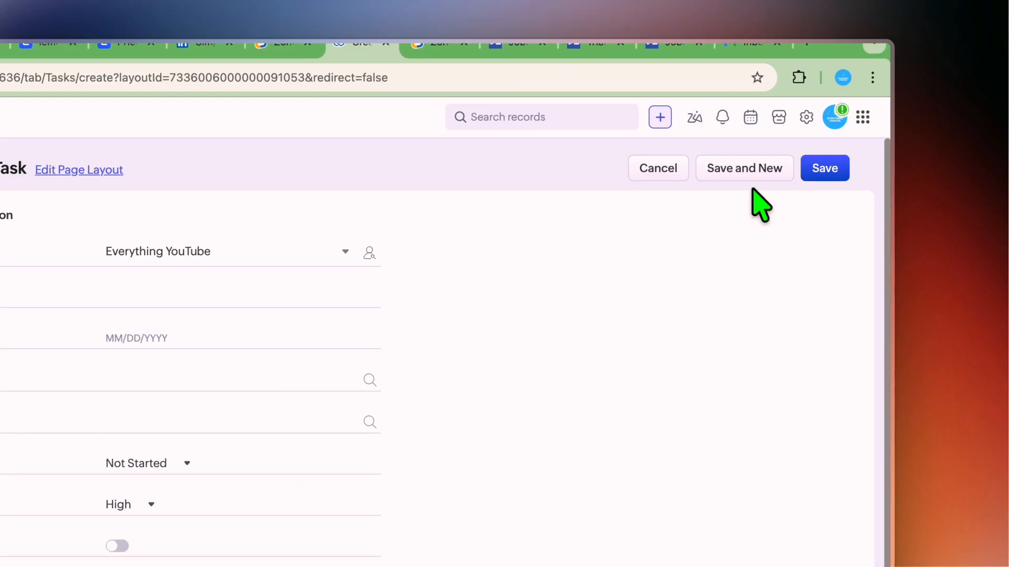
left_click(668, 174)
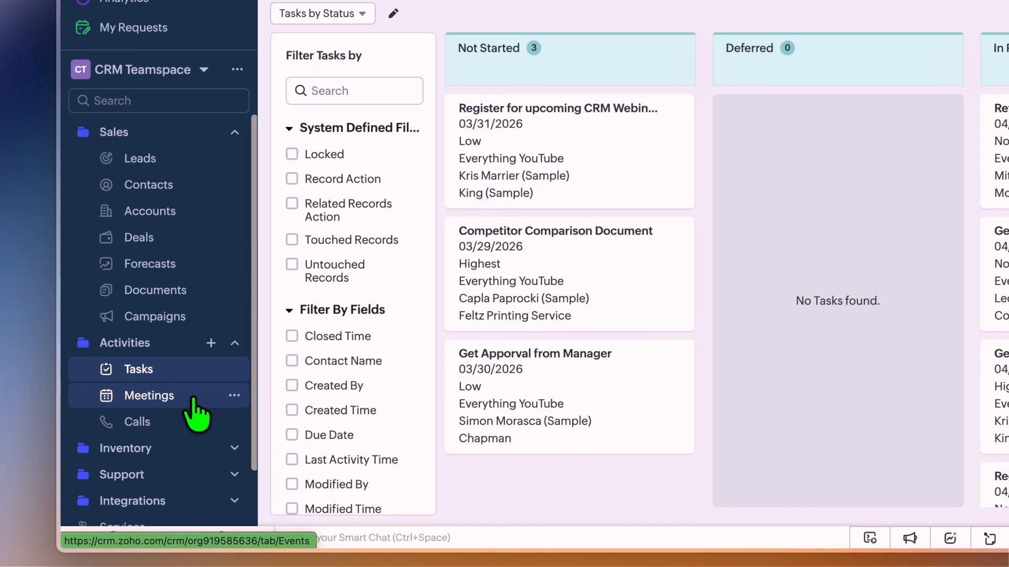
left_click(196, 414)
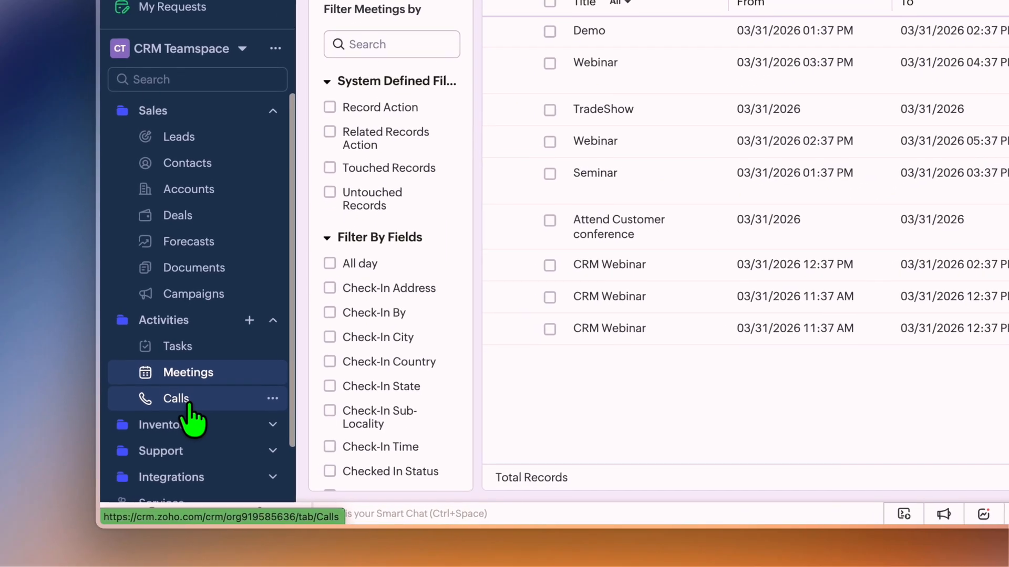
left_click(153, 439)
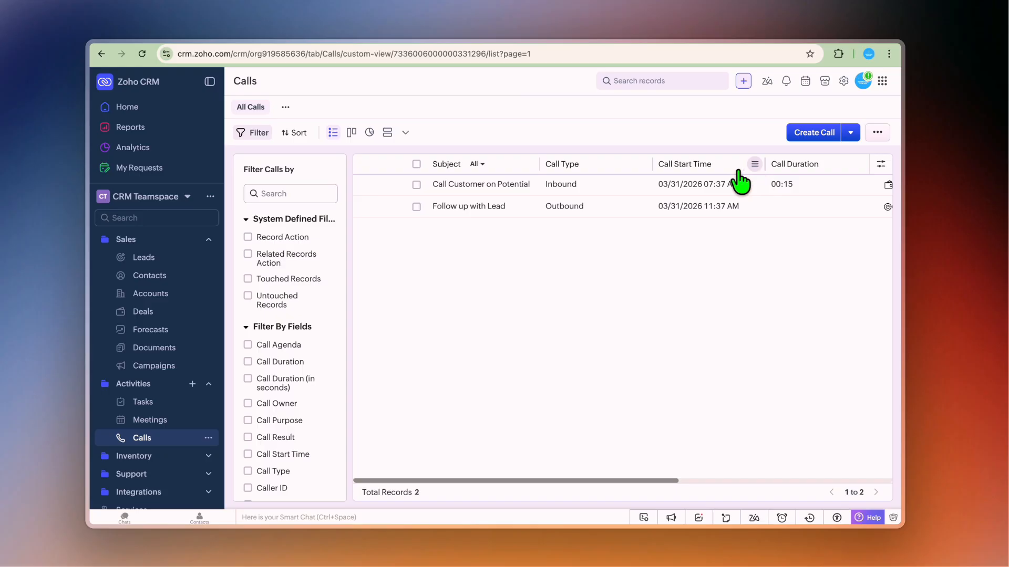
Expand the Inventory group and look at its Products and Invoices modules.
scroll(120, 458, "down", 1)
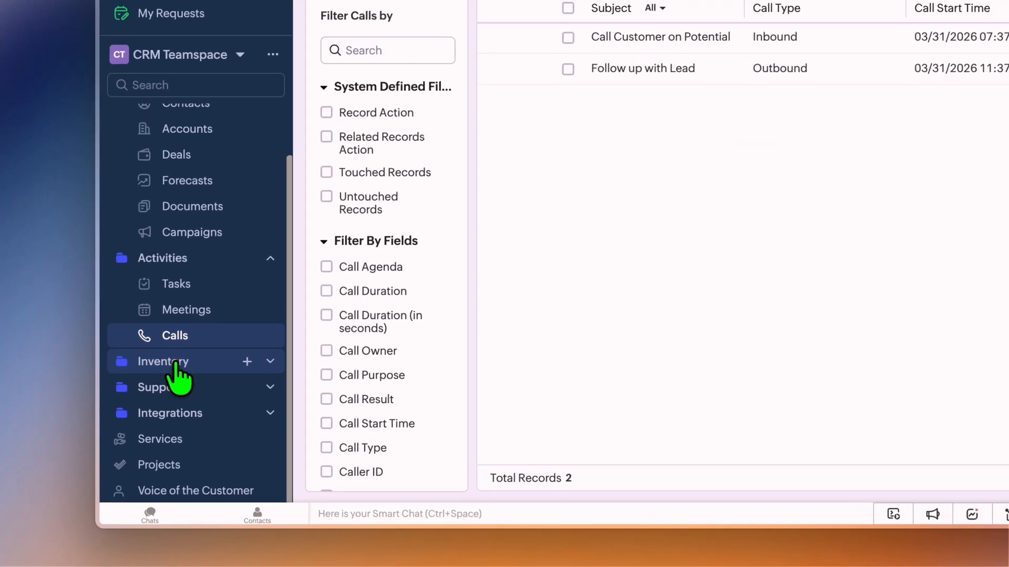
left_click(133, 411)
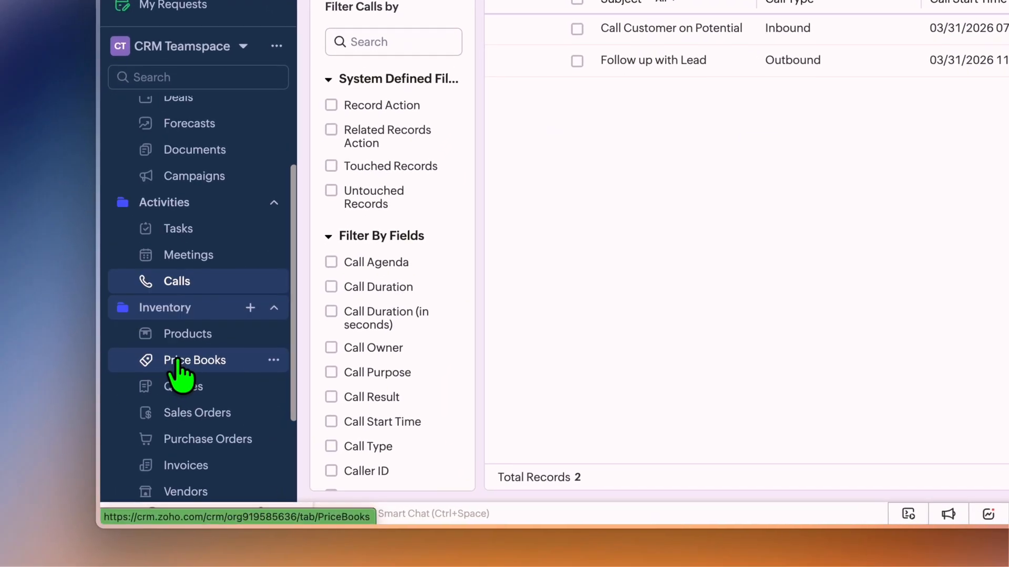
left_click(202, 338)
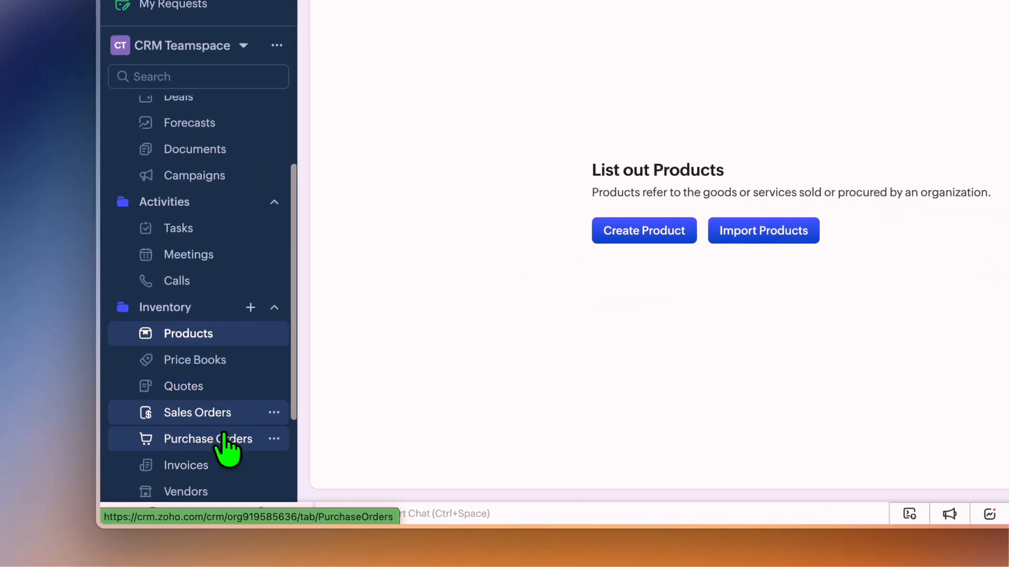
scroll(218, 470, "down", 3)
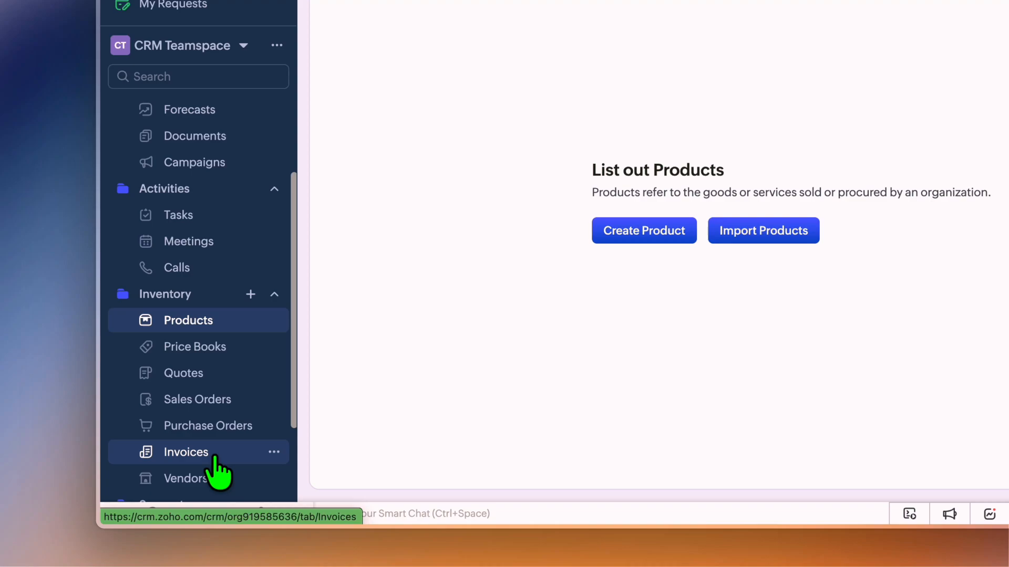
left_click(209, 330)
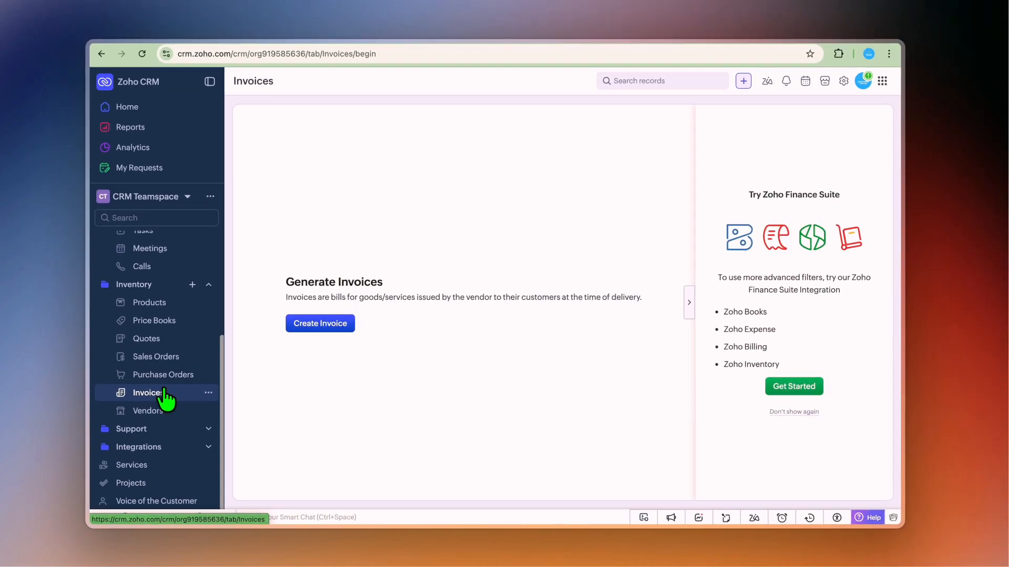
Return to the Deals module and view the deals in the sheet and chart views, ending on the Kanban view.
scroll(166, 400, "up", 3)
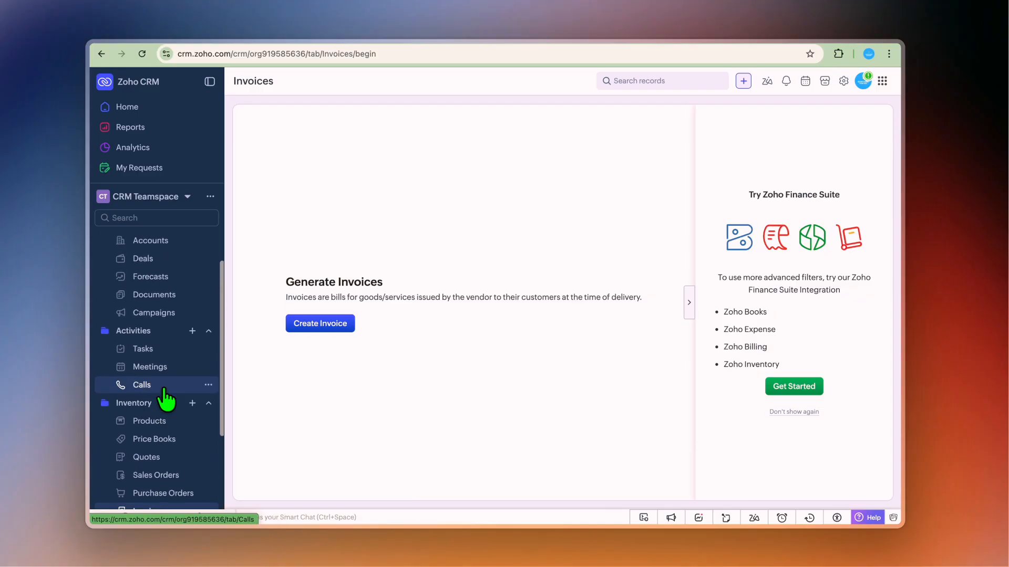
scroll(166, 399, "up", 2)
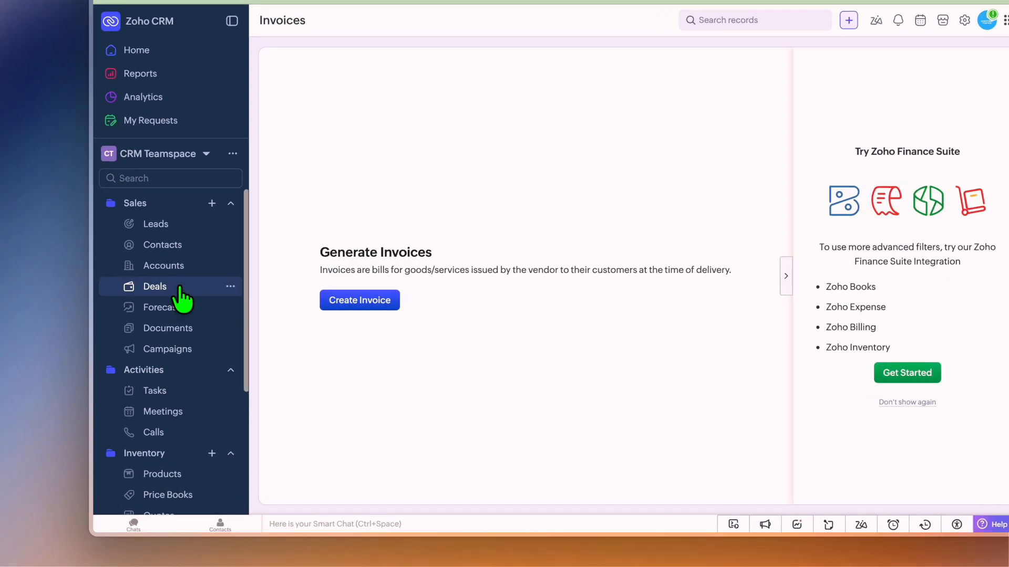
left_click(206, 237)
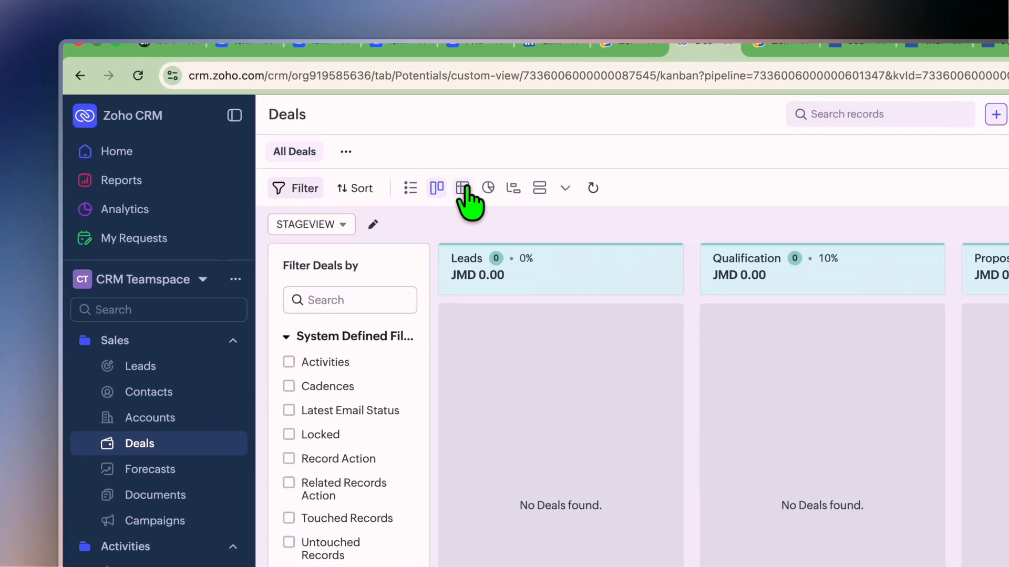
left_click(370, 132)
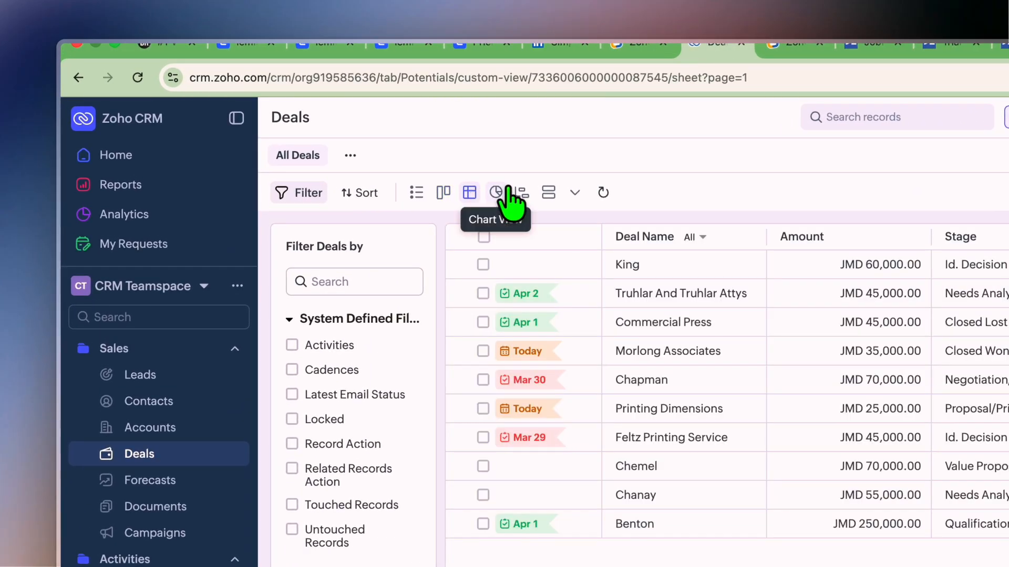
left_click(499, 193)
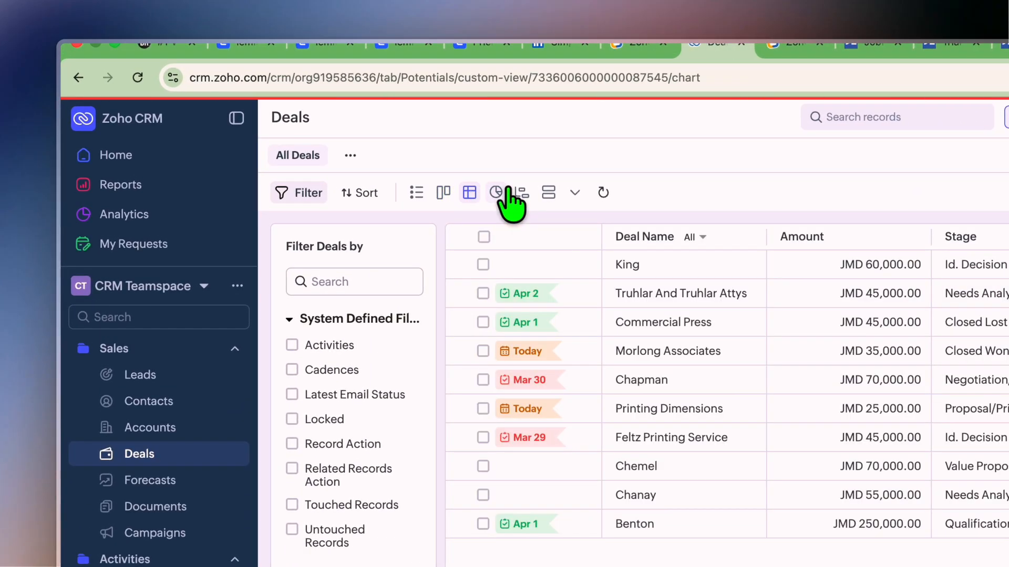
left_click(446, 194)
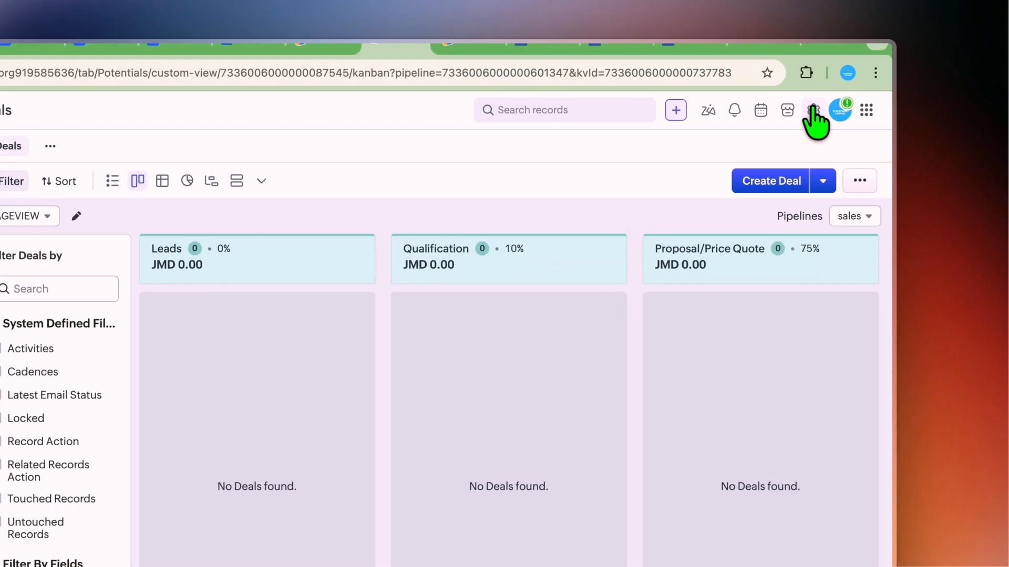
Create a new workflow rule in the Automation settings for the Leads module, named test, and continue to its trigger.
left_click(843, 81)
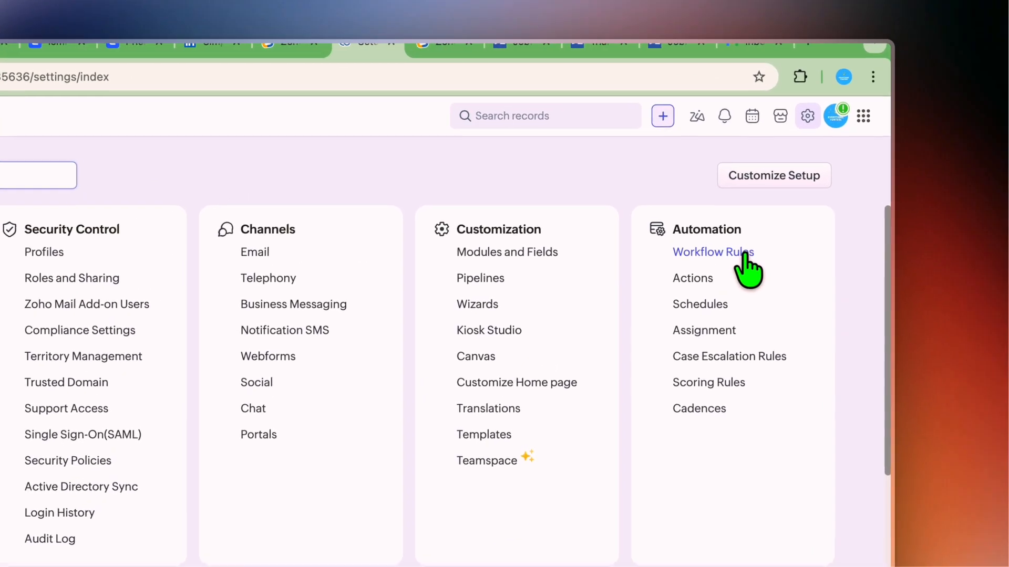
left_click(804, 181)
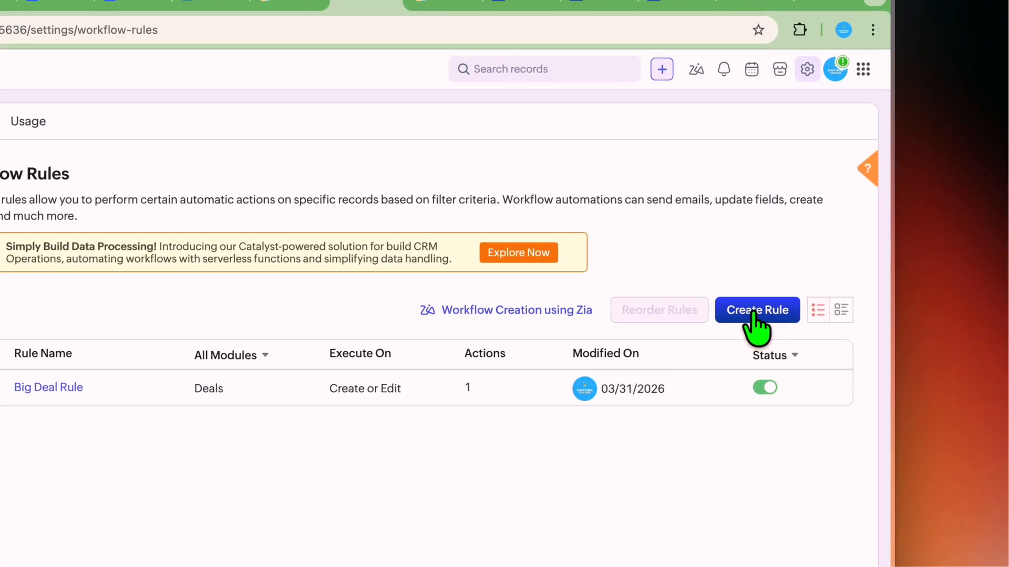
left_click(807, 248)
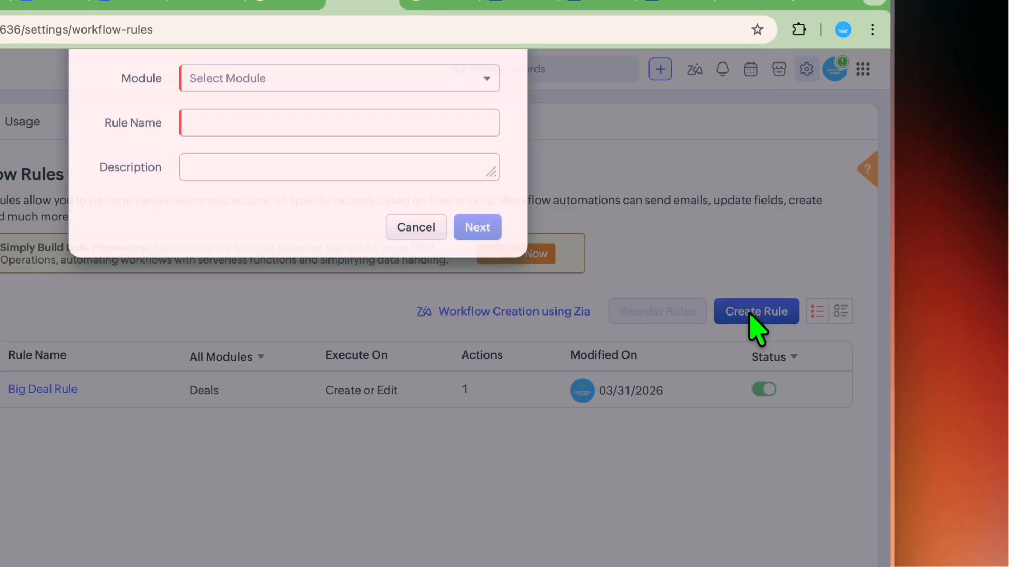
left_click(278, 136)
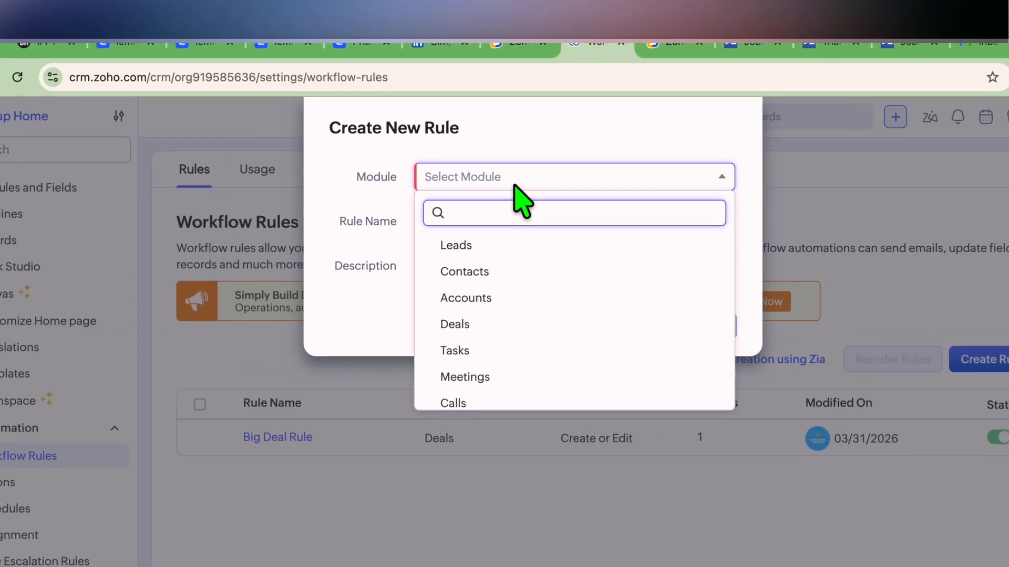
left_click(512, 247)
left_click(472, 220)
type("test")
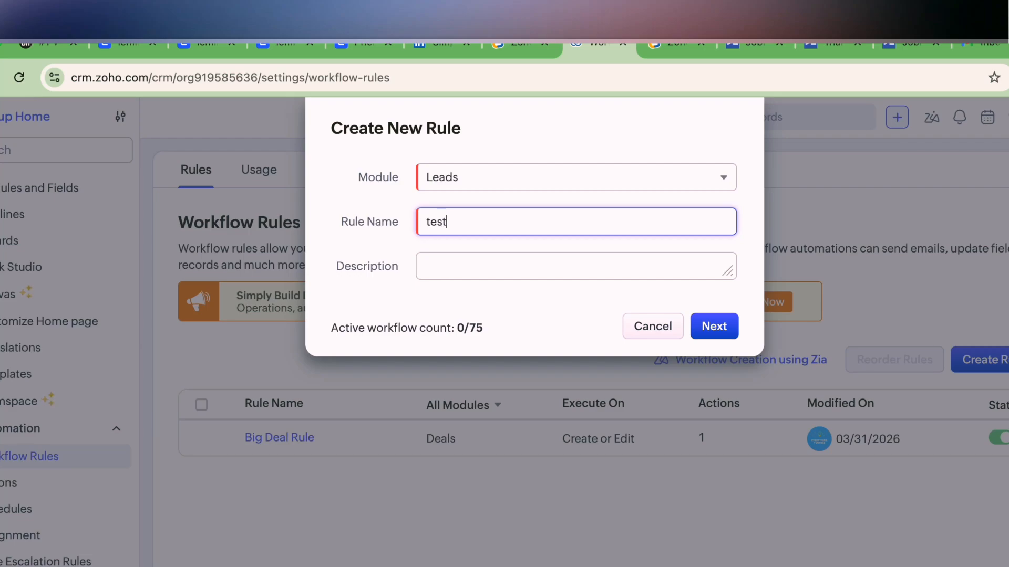
left_click(728, 327)
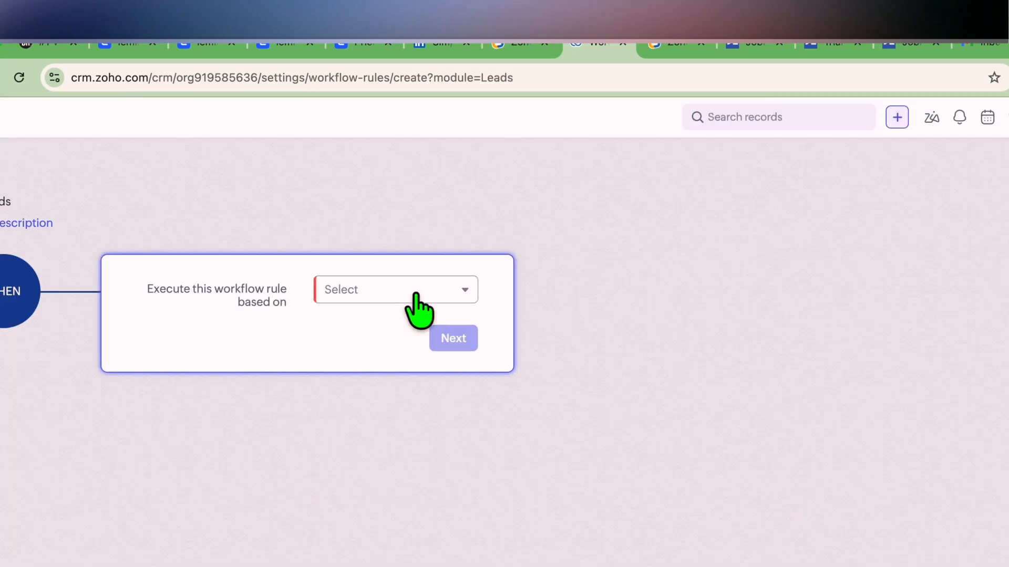
Set the rule to execute on the record action Create and apply its condition to All Leads.
left_click(415, 290)
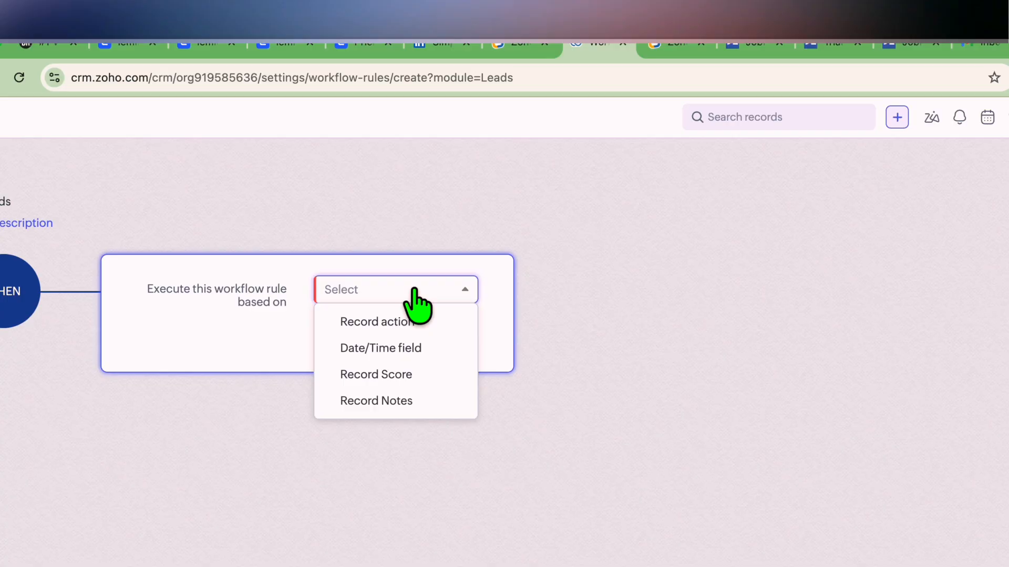
left_click(437, 322)
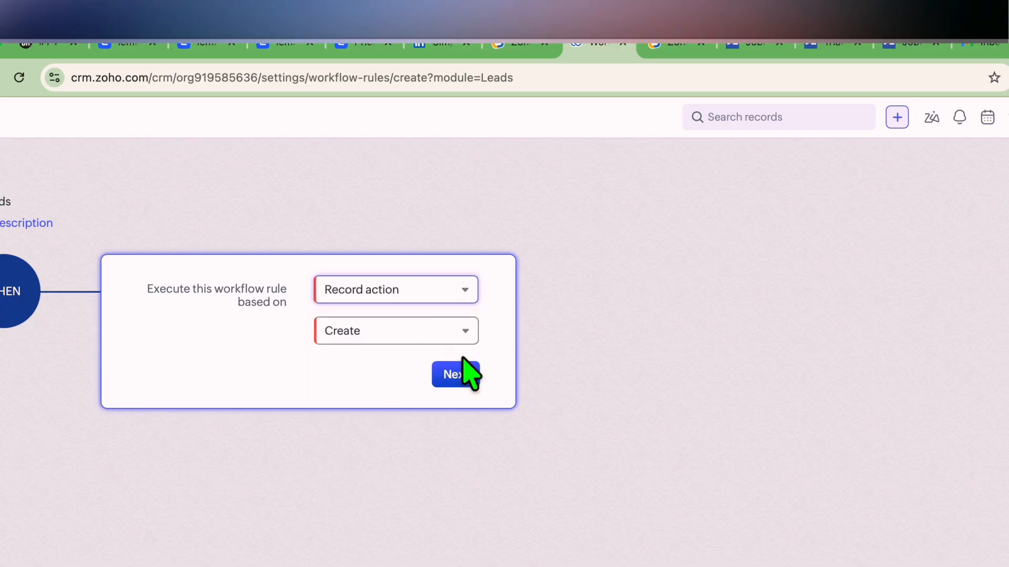
left_click(453, 329)
left_click(440, 362)
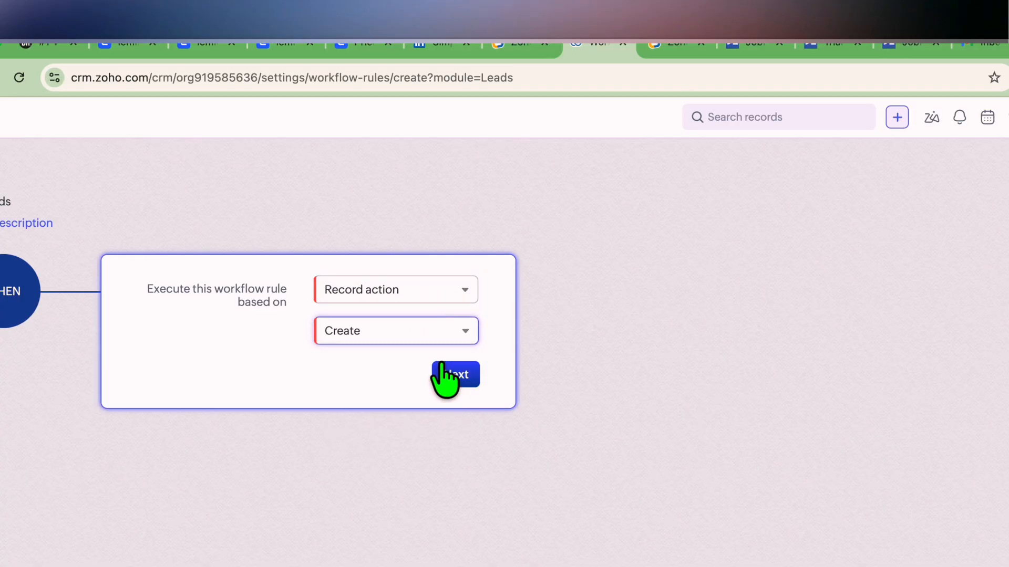
left_click(465, 377)
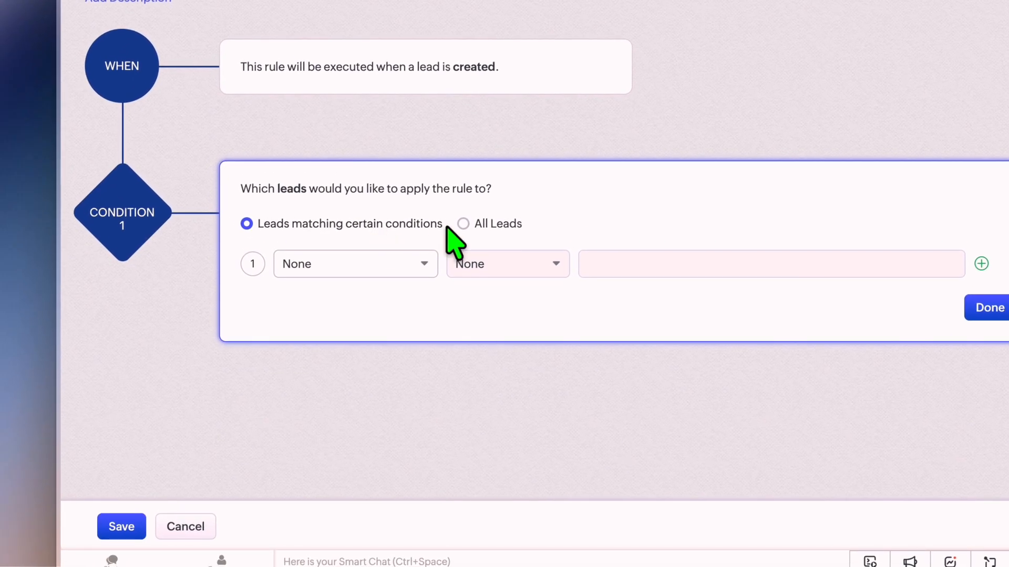
left_click(463, 223)
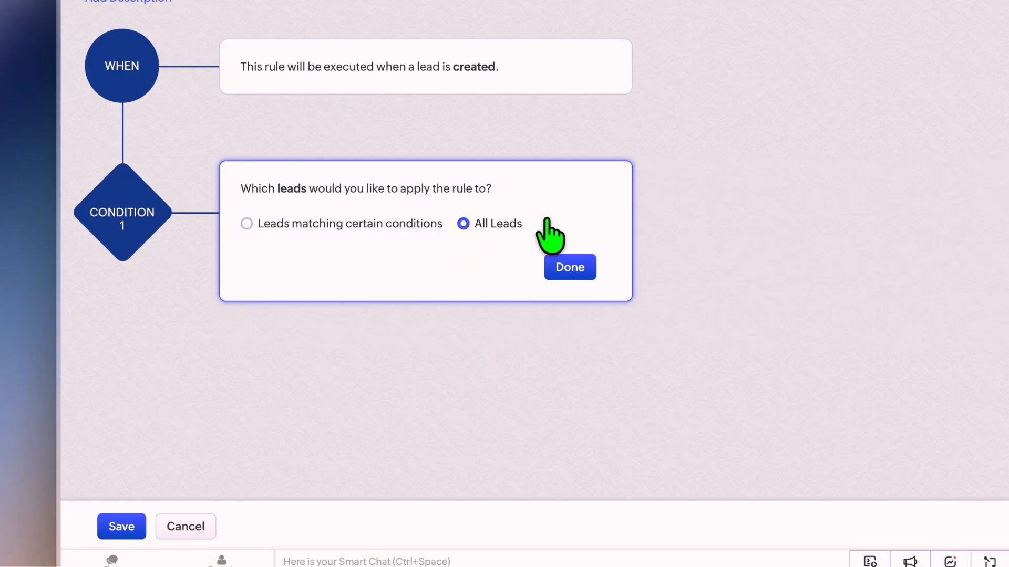
left_click(578, 268)
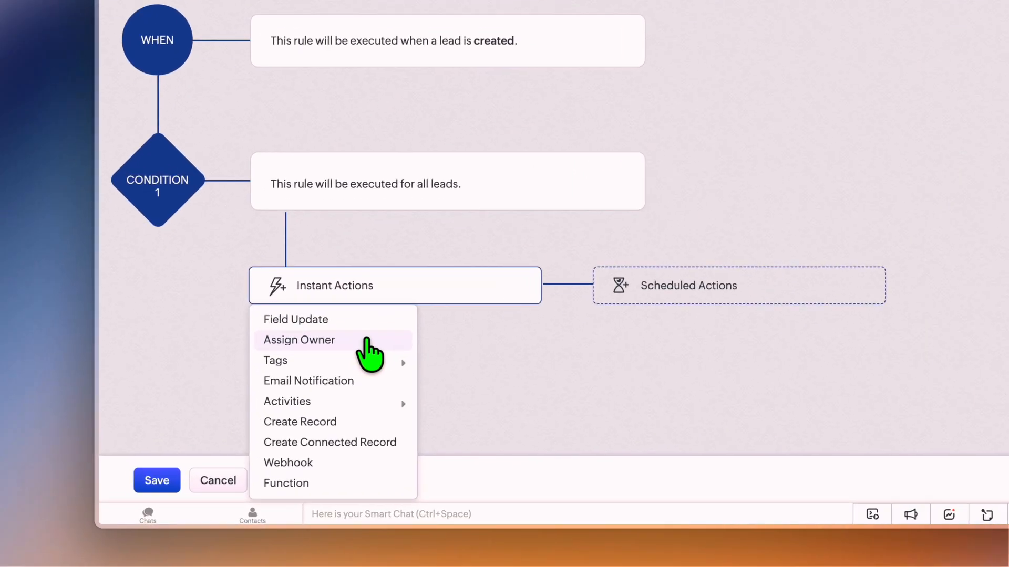
View the Assign Owner instant action for the rule, cancel it, and discard the unsaved workflow rule.
left_click(282, 393)
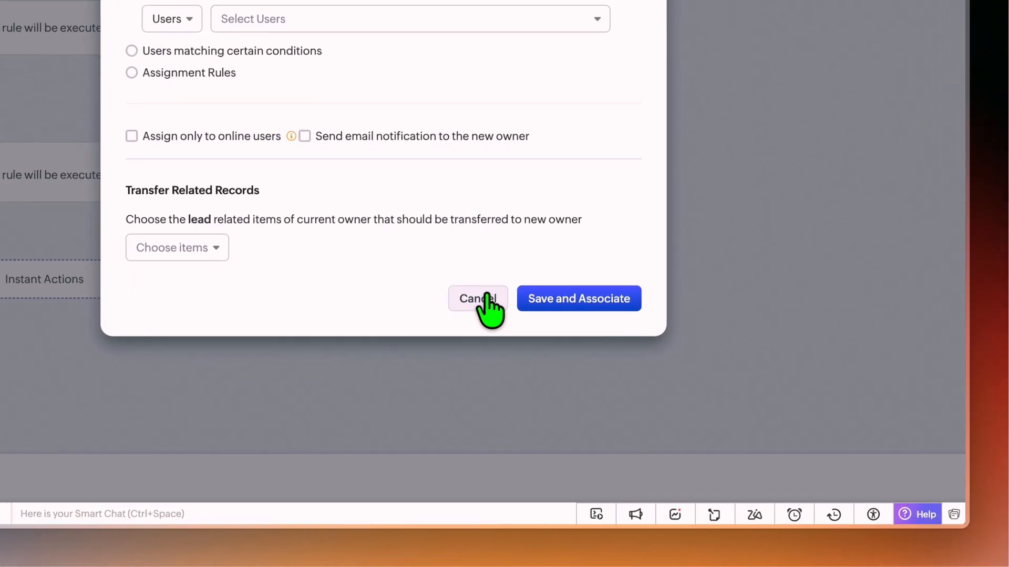
left_click(567, 366)
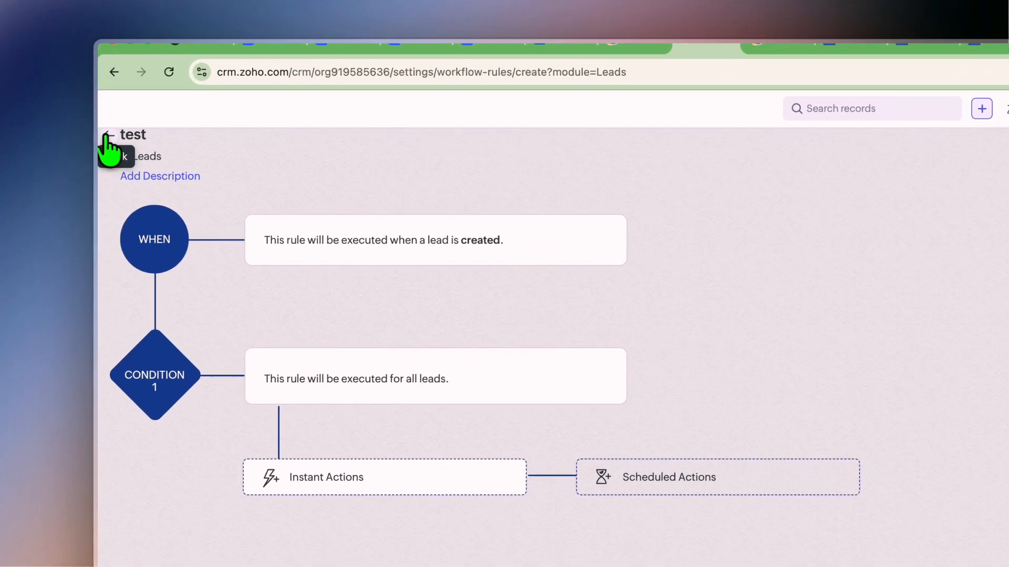
left_click(106, 137)
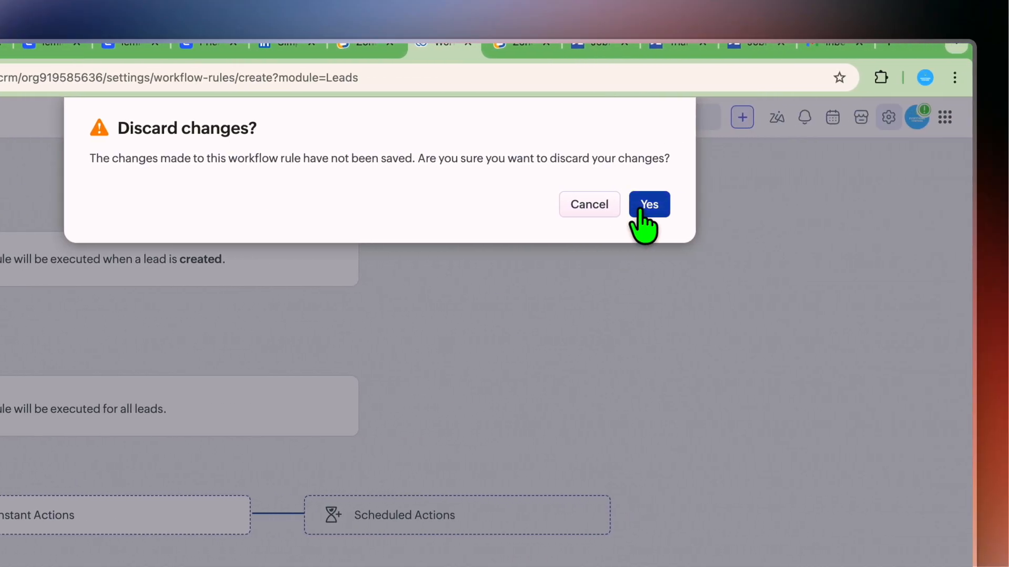
left_click(646, 206)
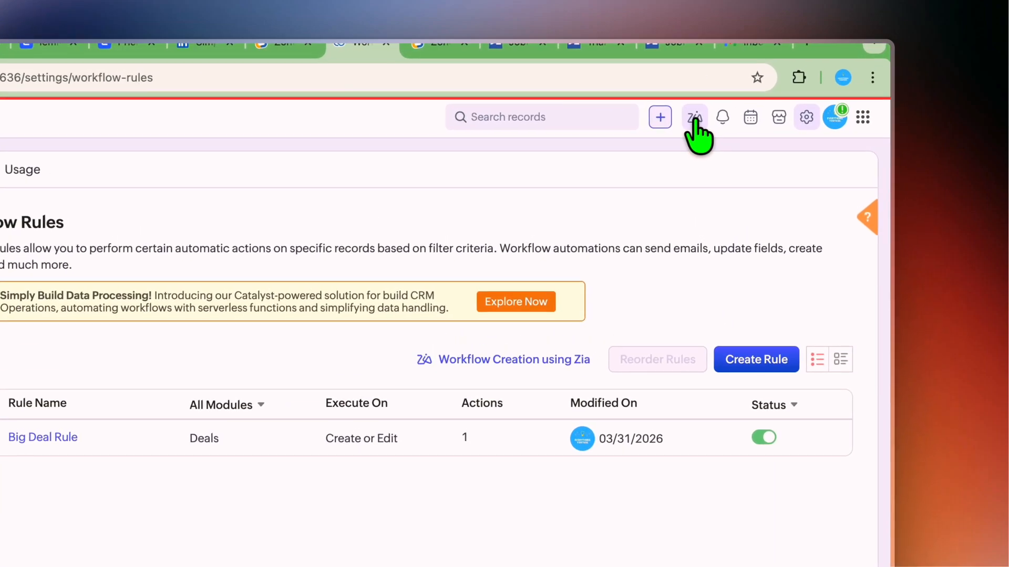
Look at the Ask Zia overview from workflow creation using Zia, close it, and leave the settings.
left_click(478, 360)
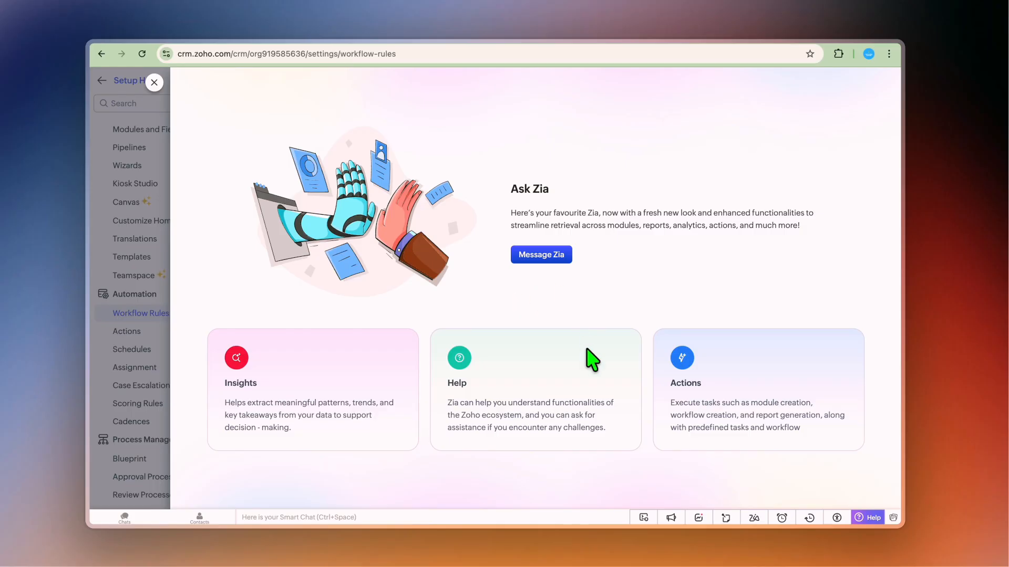
left_click(154, 82)
left_click(102, 81)
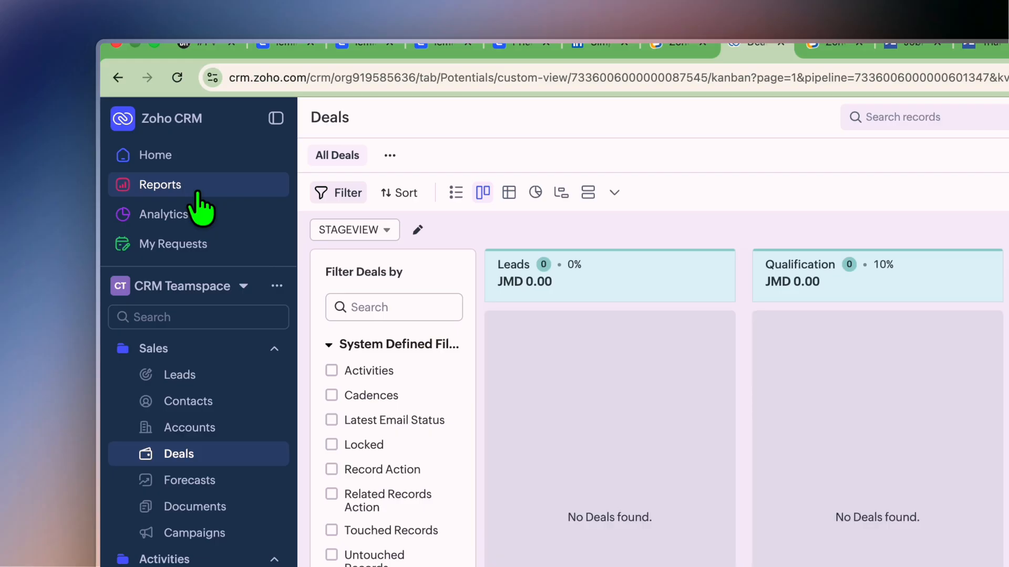
View the list of all reports and the Org Overview analytics dashboard, finishing its introduction.
left_click(198, 192)
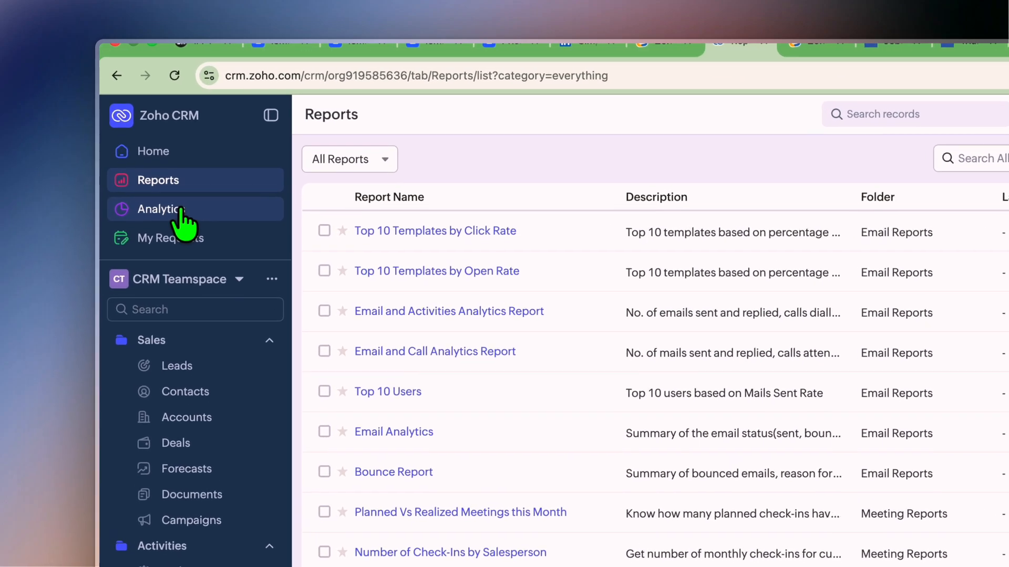
left_click(146, 147)
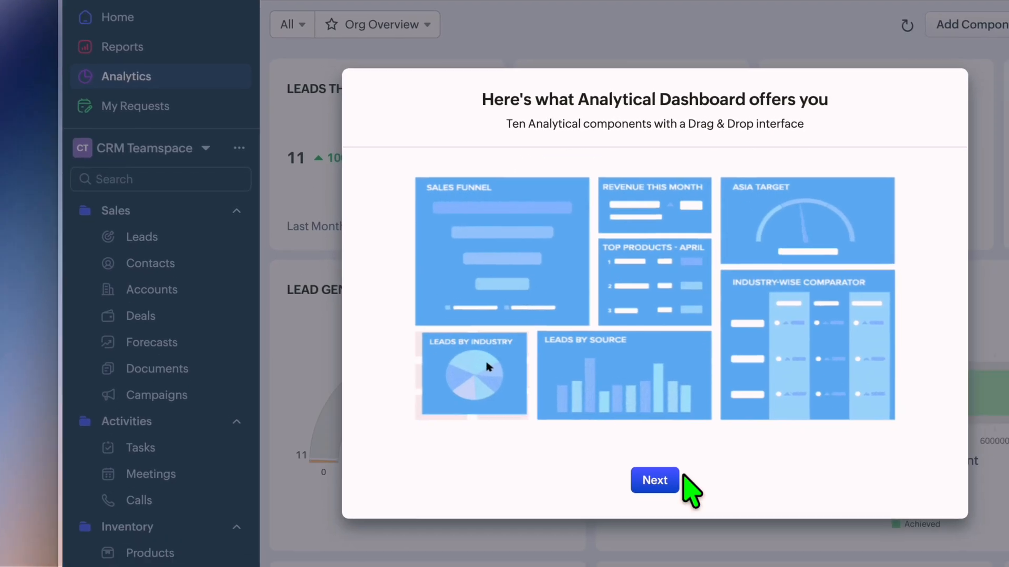
left_click(663, 480)
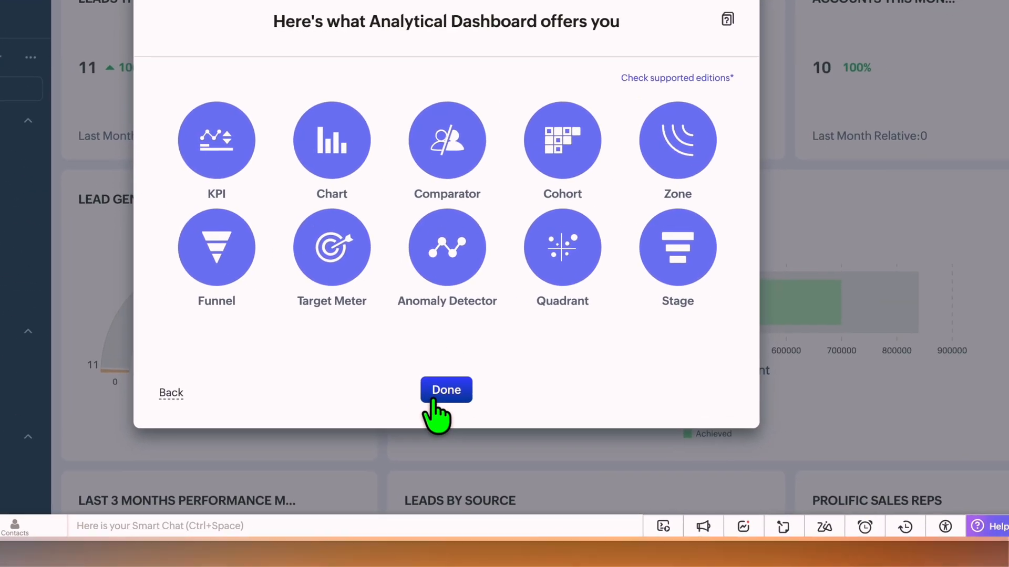
left_click(654, 479)
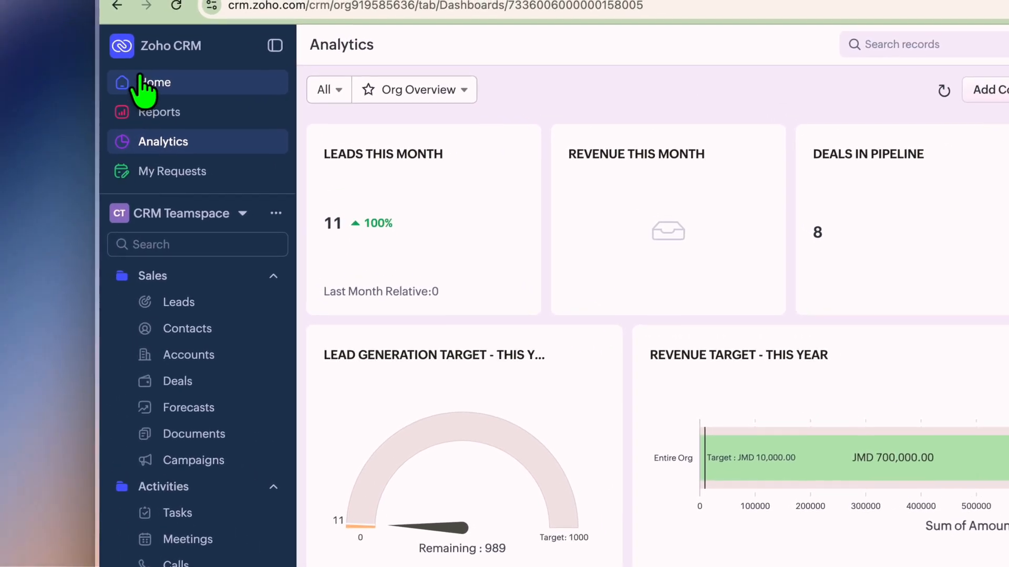
Go to the Home page, skipping its setup guide, and look at the sources offered for adding a component.
left_click(143, 82)
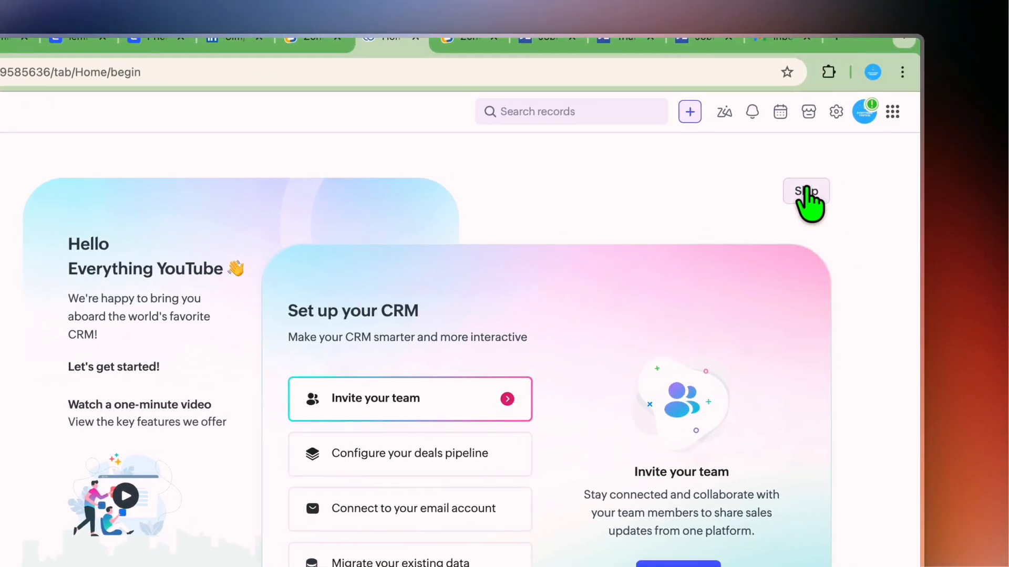
left_click(807, 193)
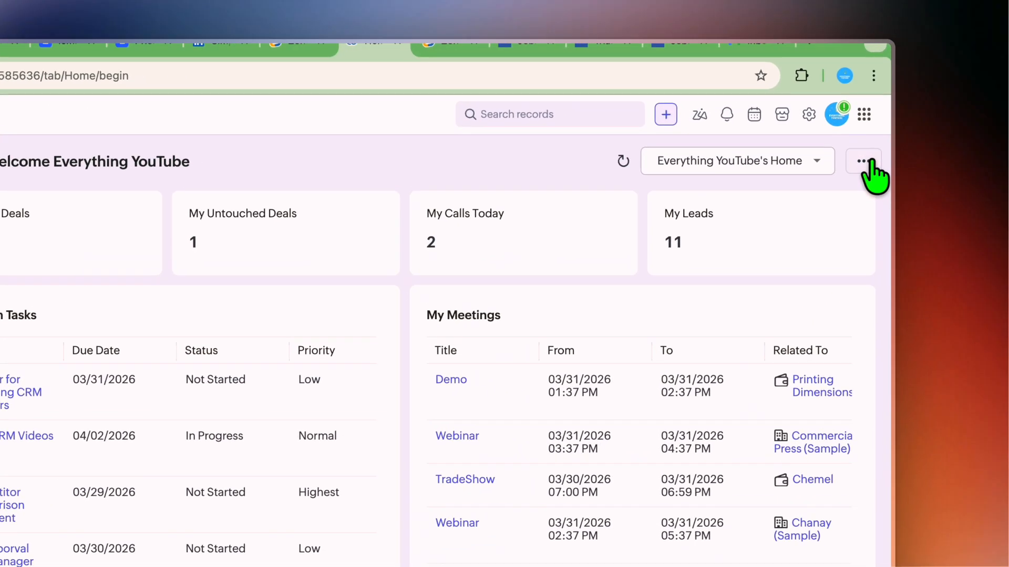
left_click(881, 113)
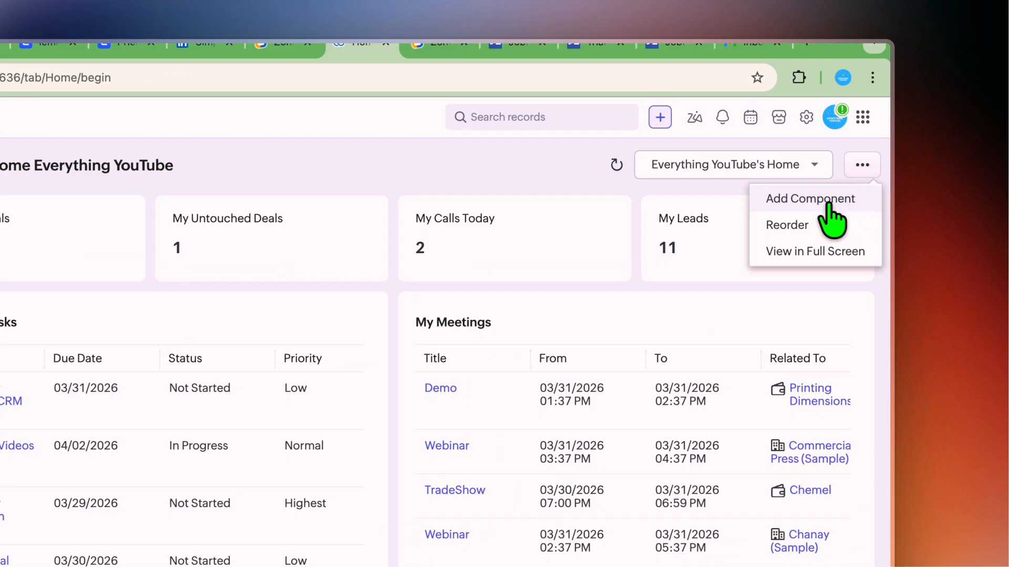
left_click(823, 202)
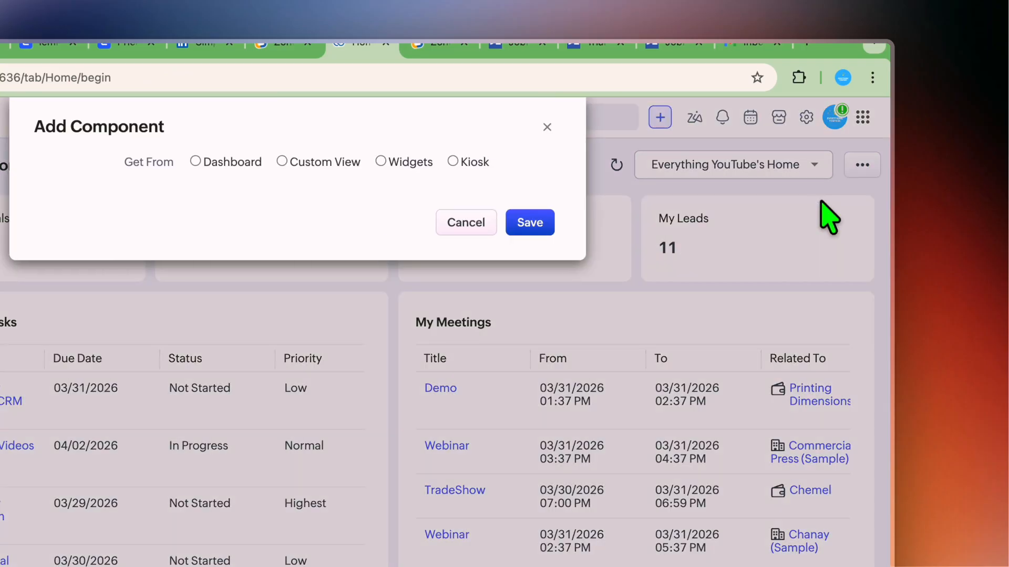
left_click(486, 225)
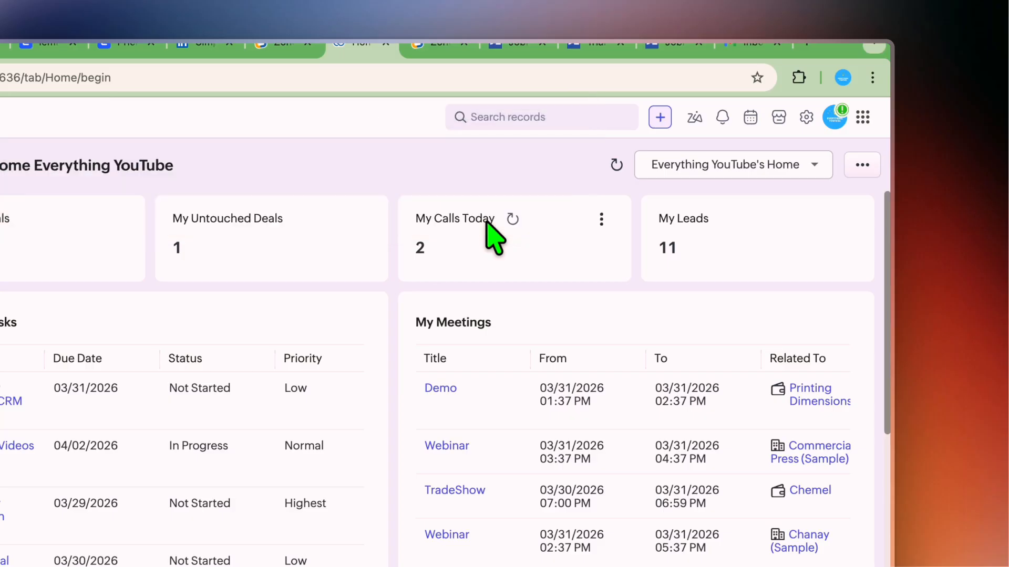
Open the Canvas settings and start creating a home page, dismissing the browser's notification request.
left_click(809, 119)
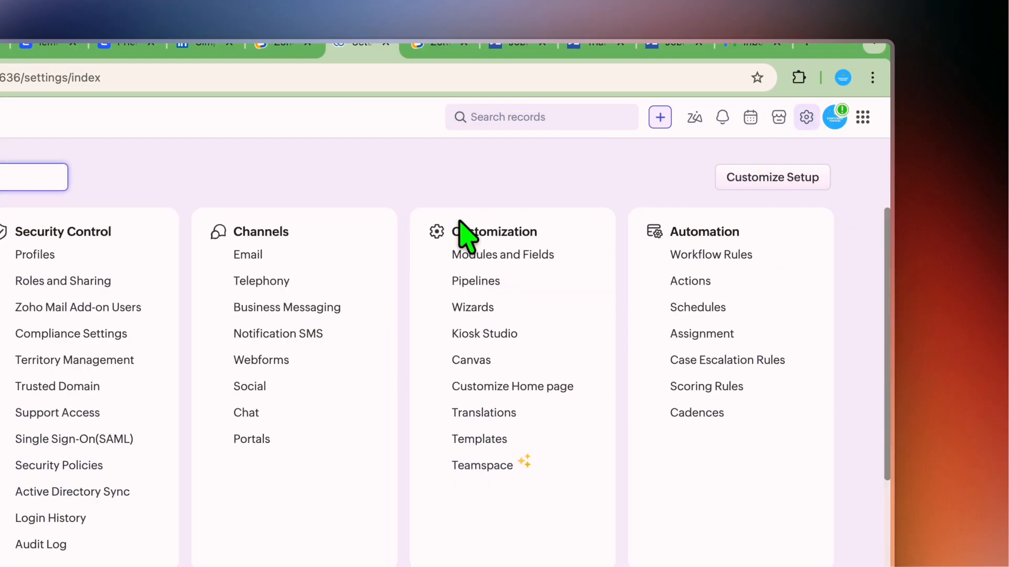
left_click(479, 360)
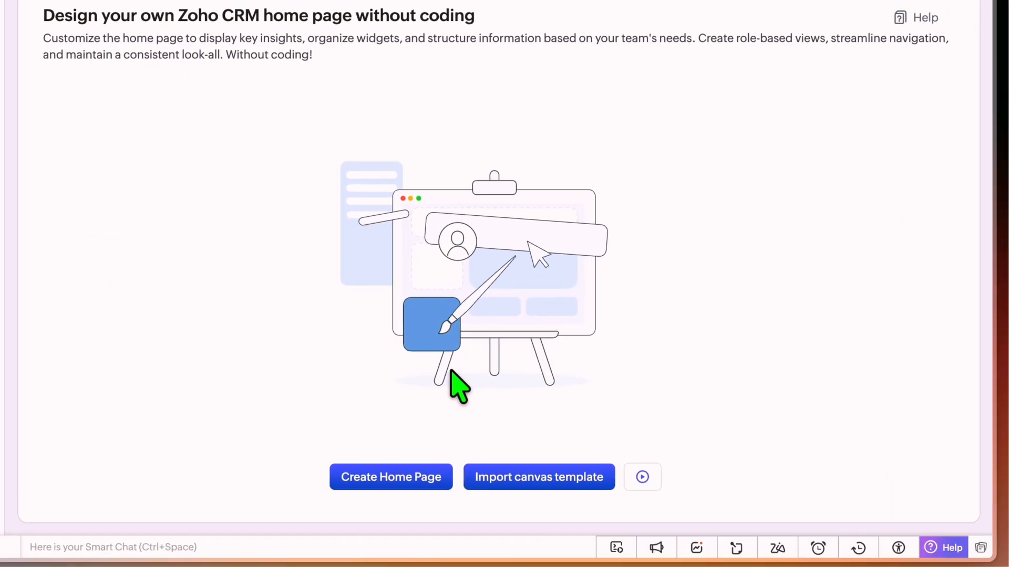
left_click(427, 456)
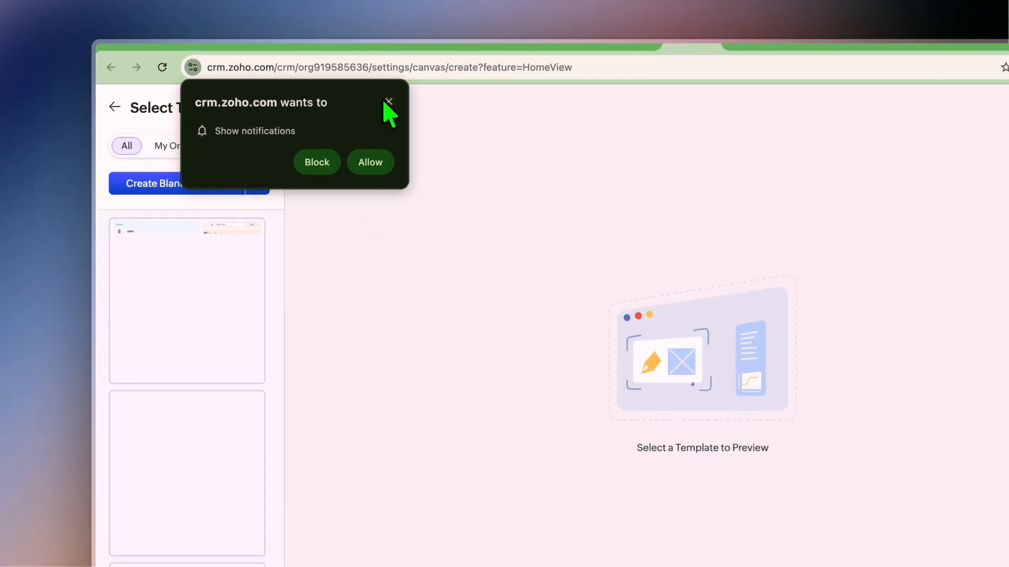
left_click(386, 102)
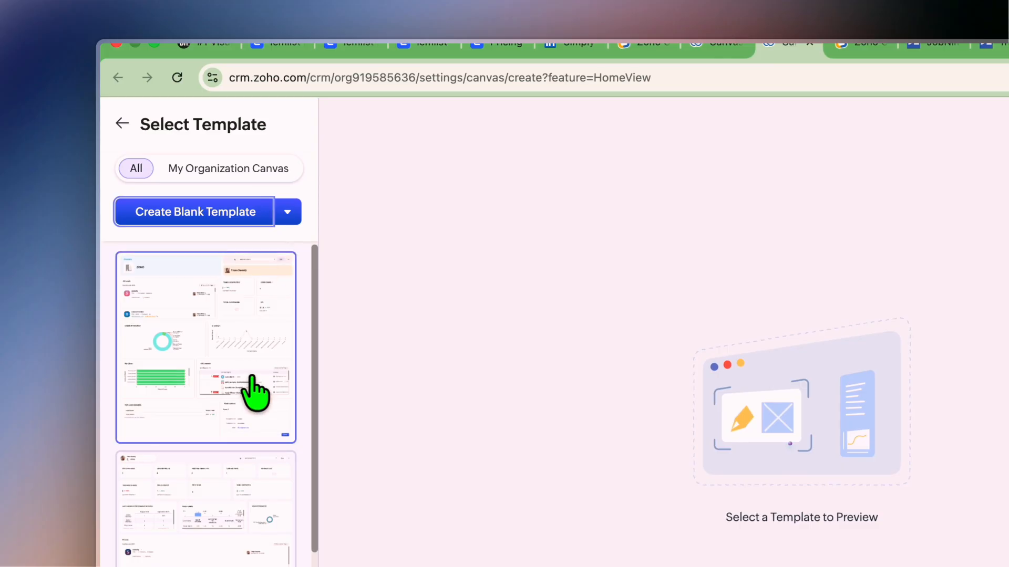
Browse the home page templates, look at the blank canvas editor, and return to the Home View settings without saving.
scroll(255, 394, "down", 5)
scroll(255, 394, "up", 5)
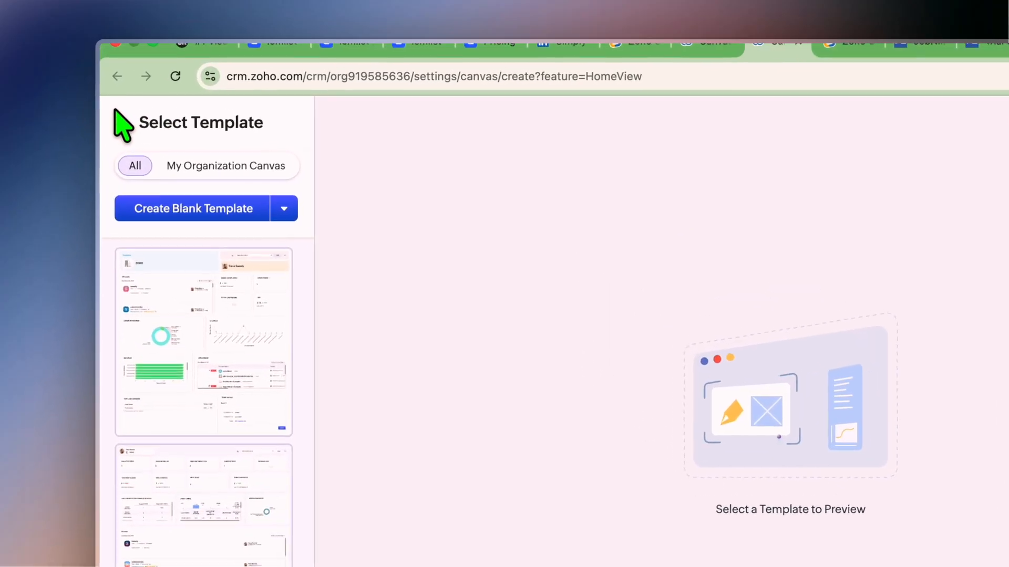
left_click(122, 125)
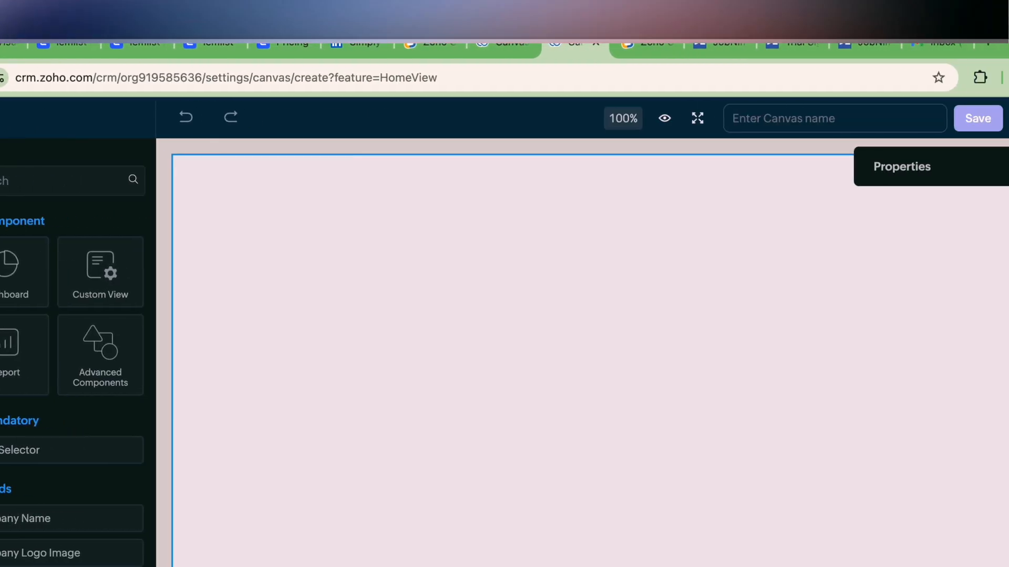
key("alt+Left")
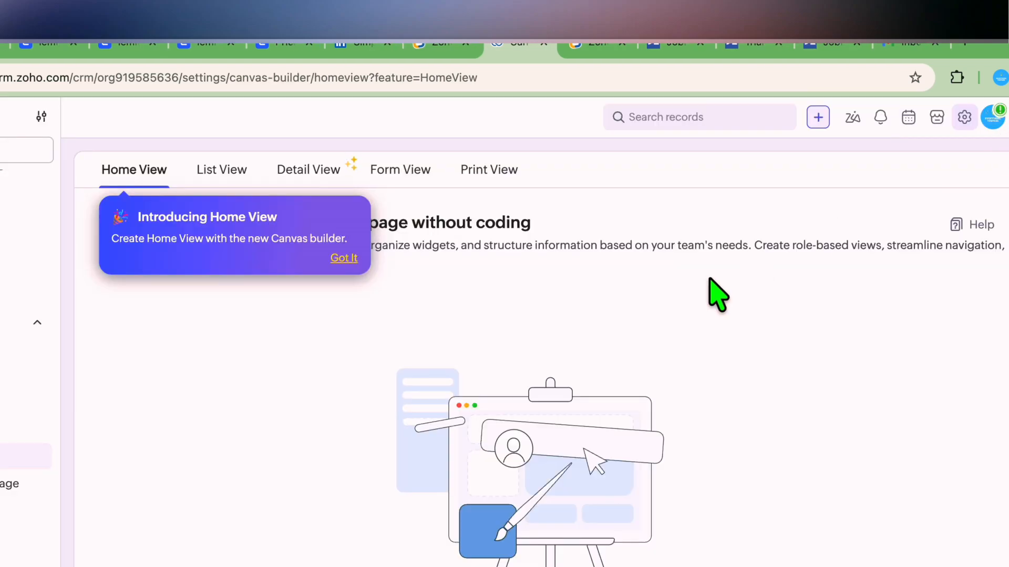
Leave the Canvas settings for the Home page and open the Users page in Setup.
left_click(114, 117)
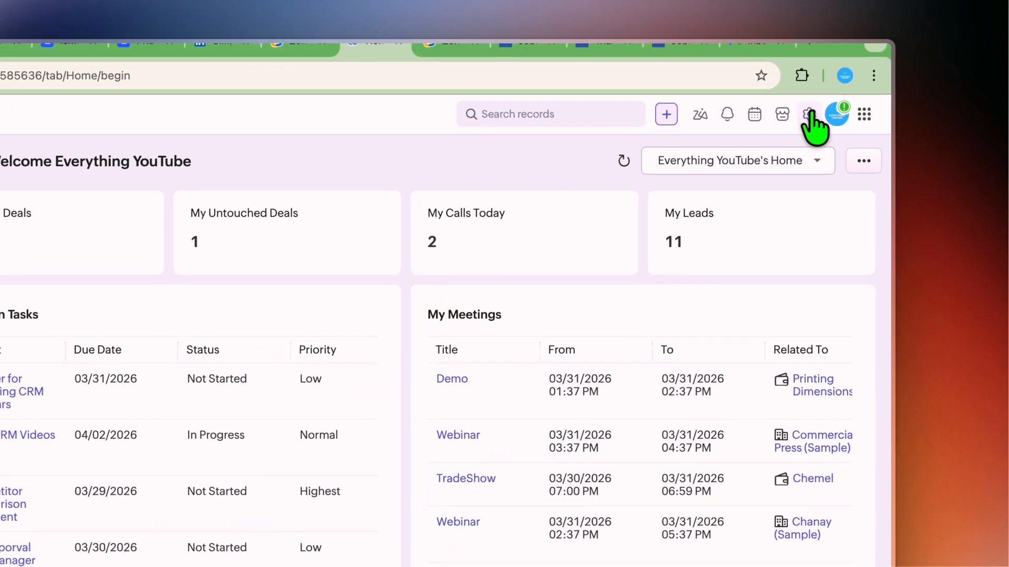
left_click(843, 81)
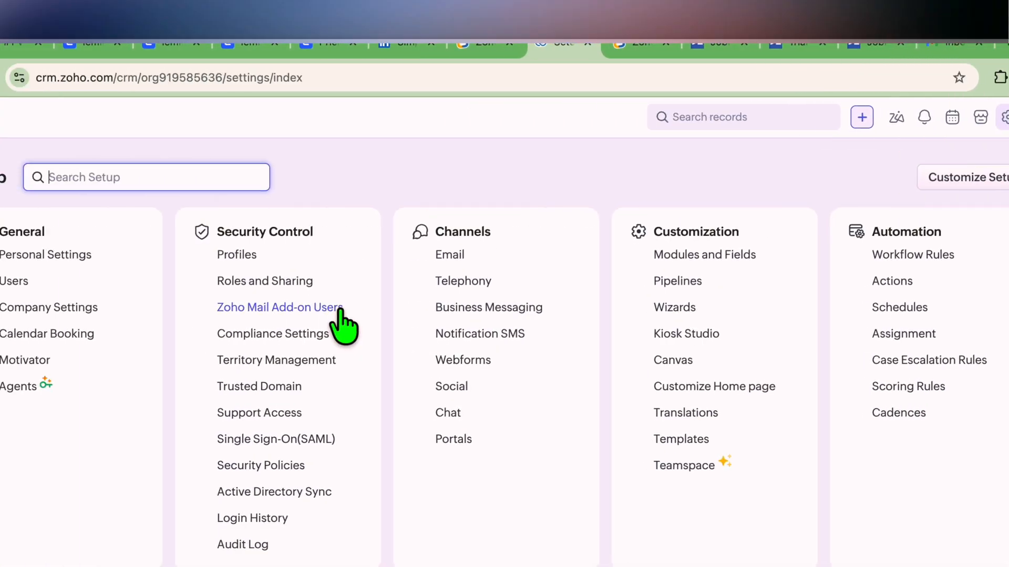
left_click(126, 282)
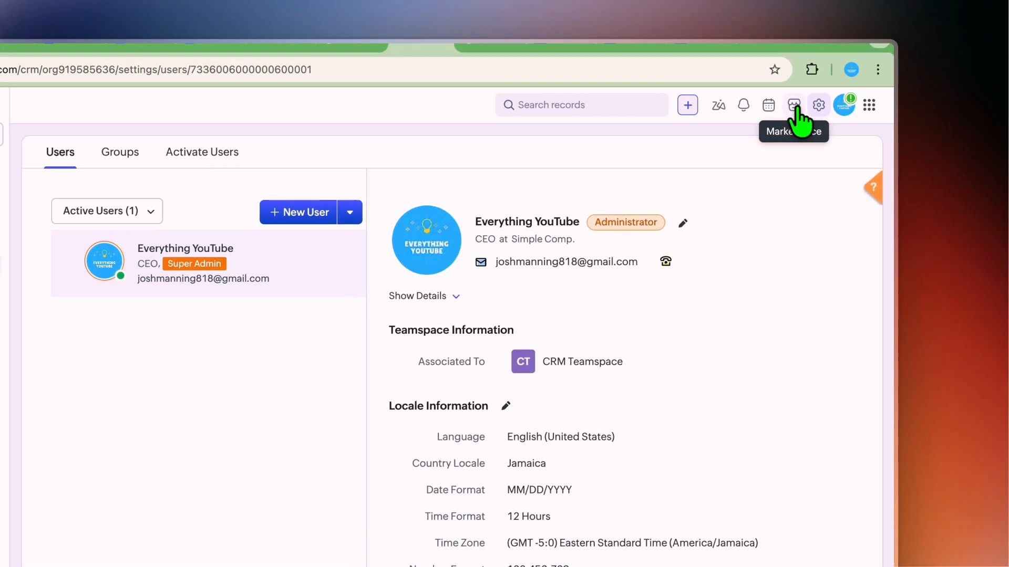
Open the Marketplace and browse all extensions, from the featured apps to the Customer Service category.
left_click(825, 81)
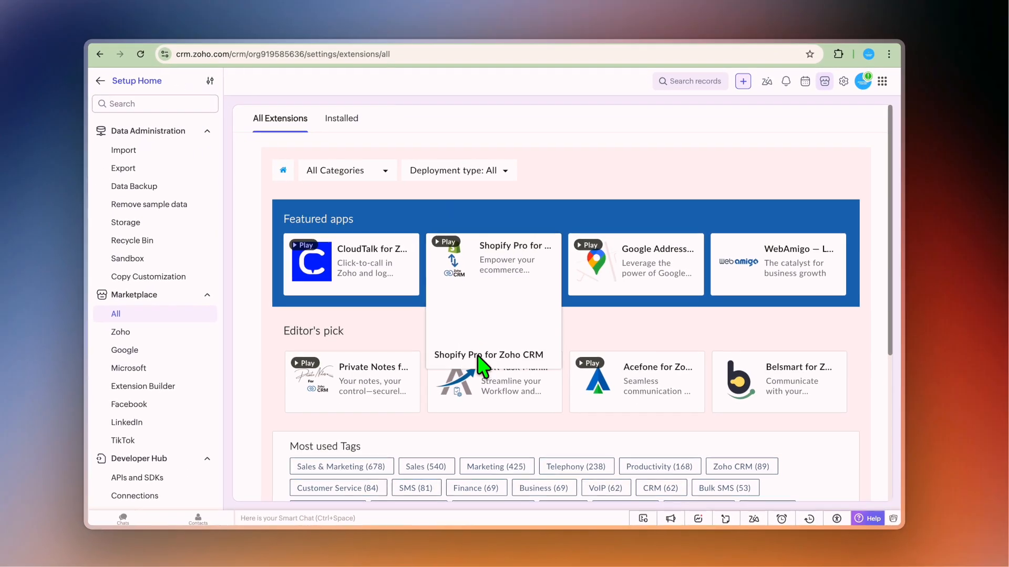
mouse_move(275, 519)
scroll(331, 328, "down", 3)
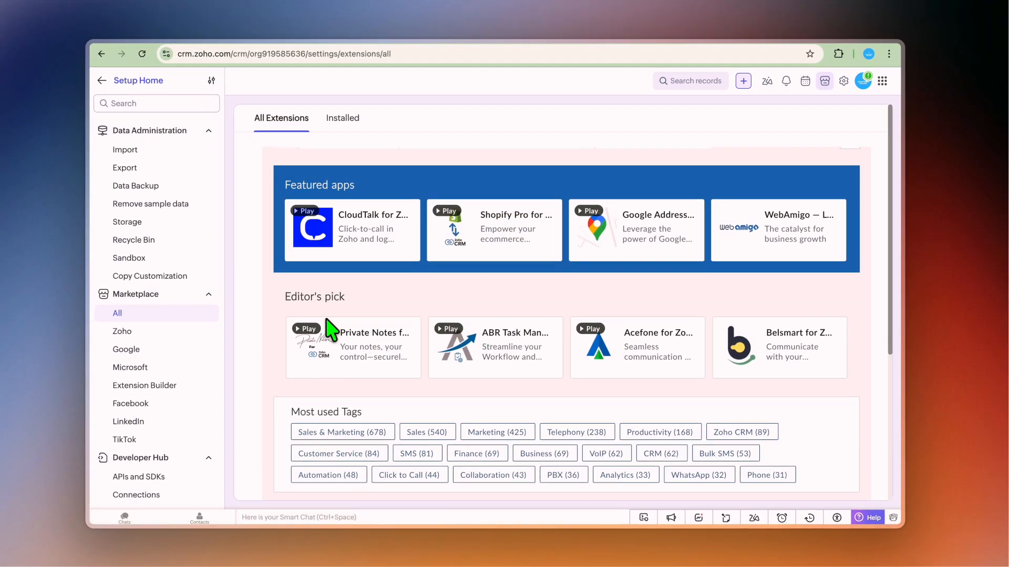
scroll(331, 329, "down", 6)
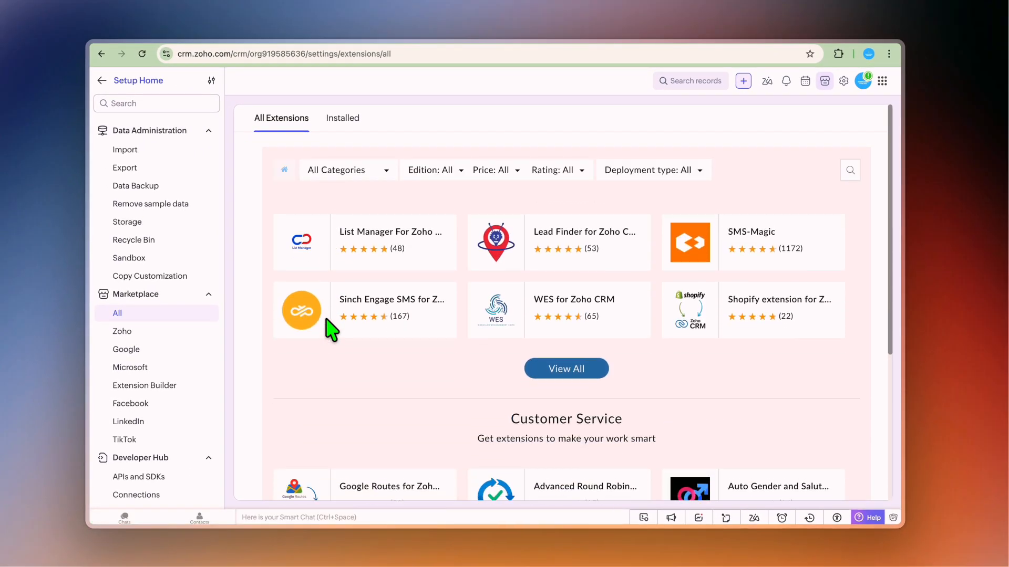
scroll(331, 328, "down", 4)
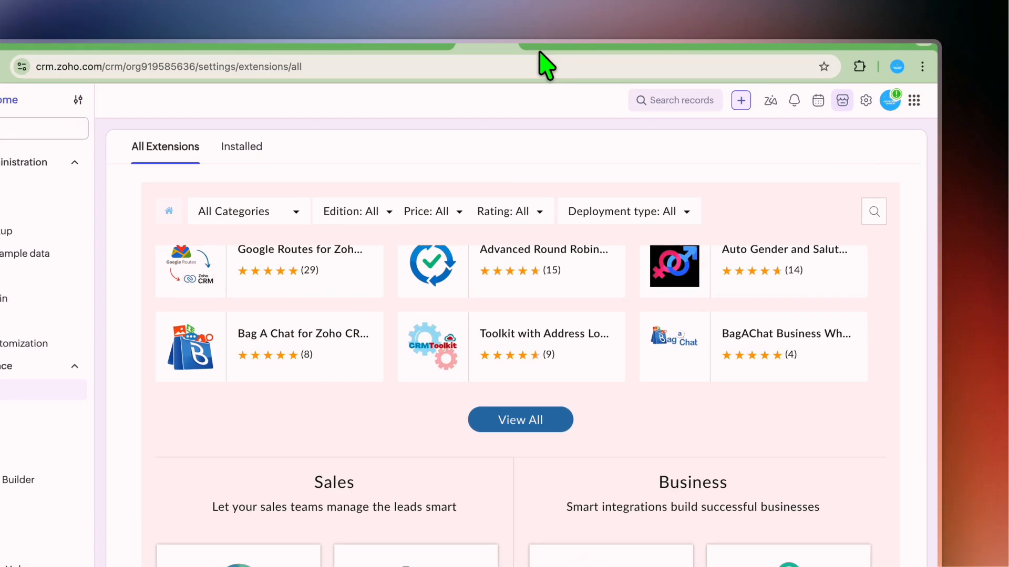
Switch to the Zoho CRM pricing page, show monthly prices, and compare the features of the plans.
left_click(570, 41)
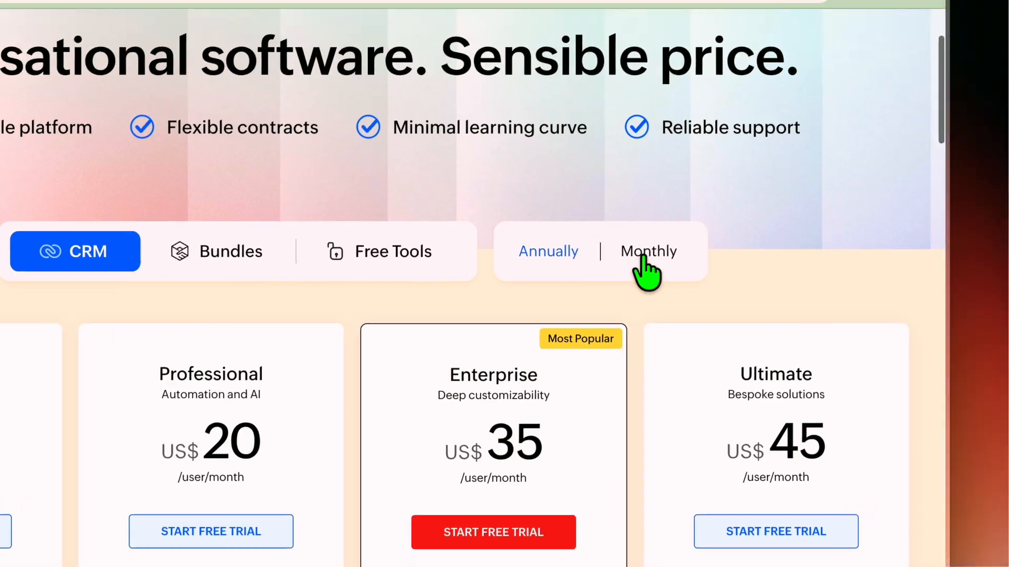
left_click(779, 318)
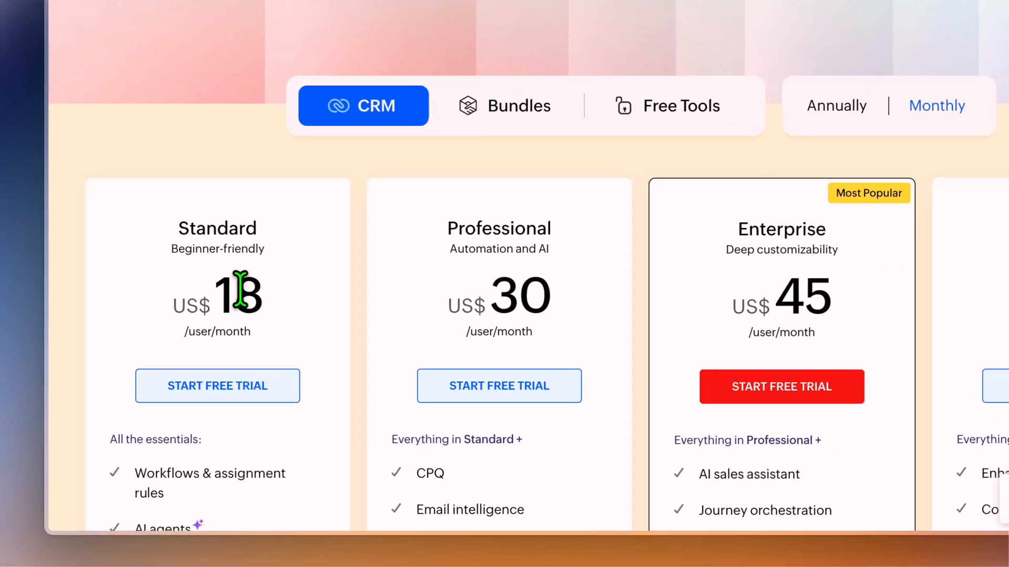
scroll(105, 383, "down", 5)
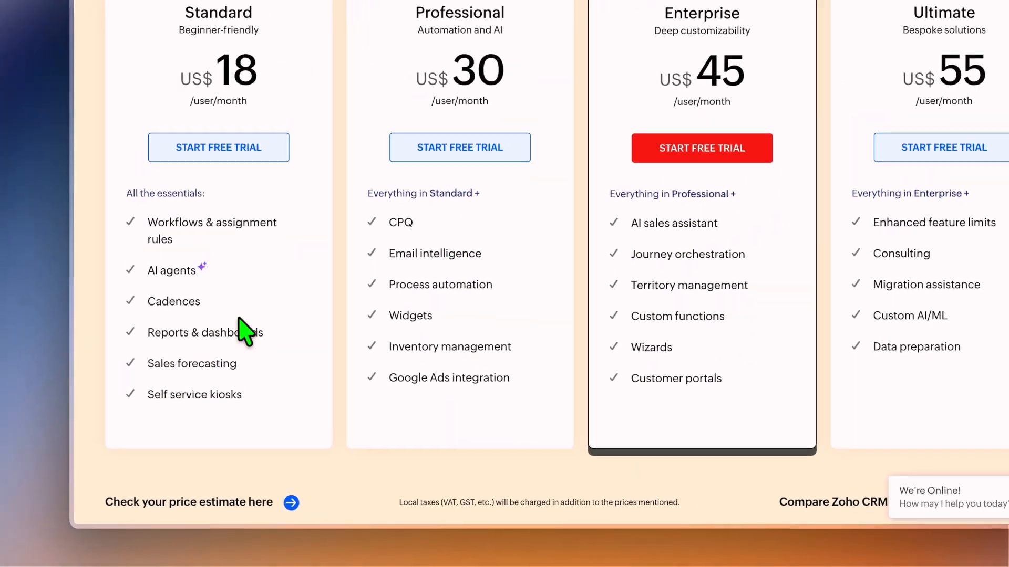